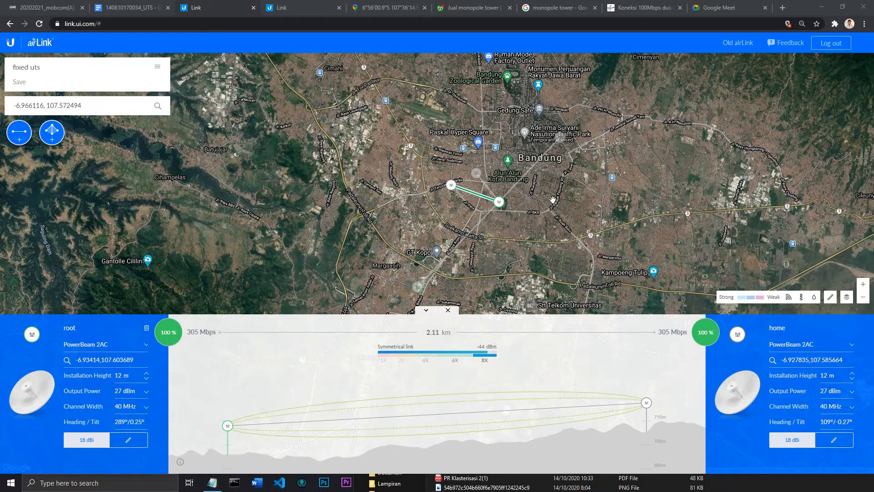
Step: Switch the map to the plain terrain style and inspect the sdk bina bakti site and its connection to root
left_click(863, 285)
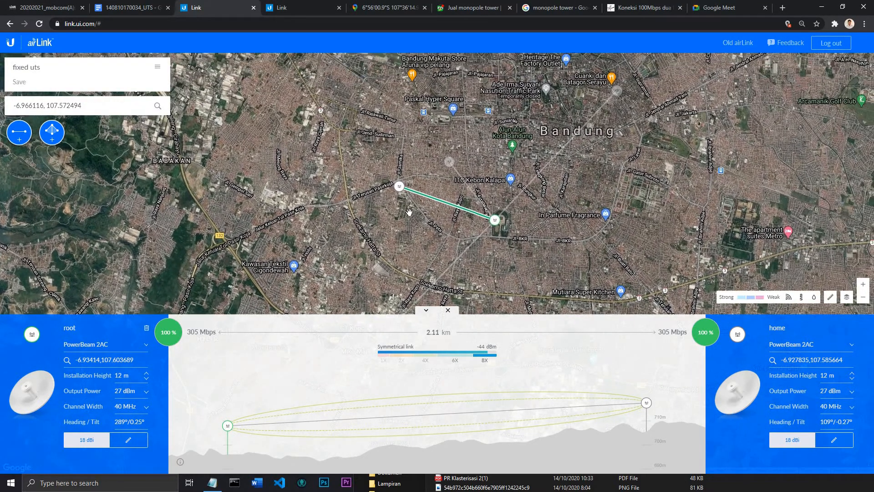
left_click_drag(448, 131, 451, 122)
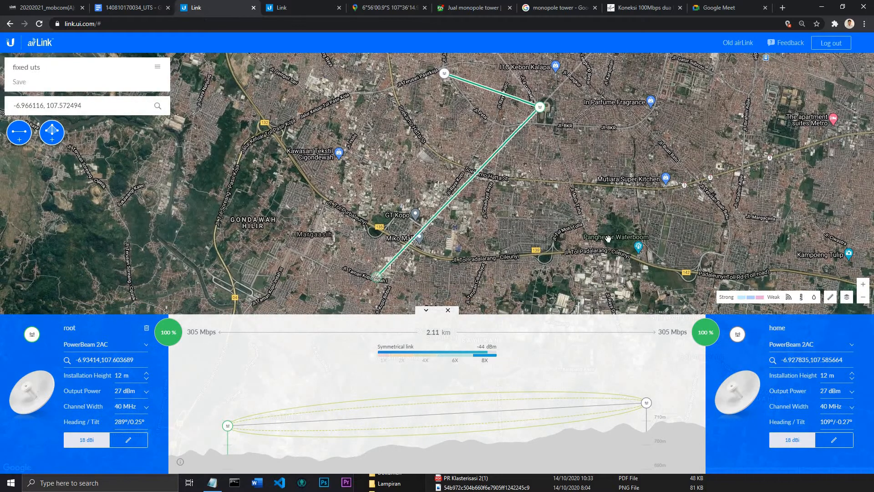
left_click(847, 297)
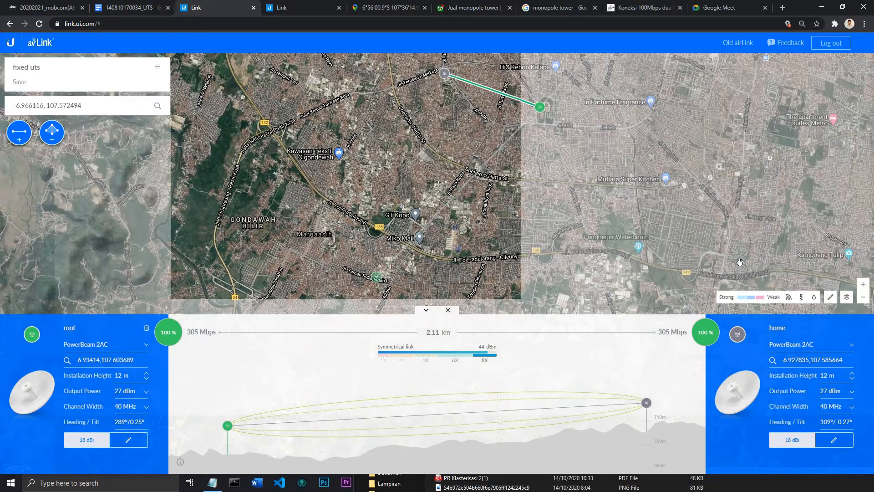
left_click(378, 278)
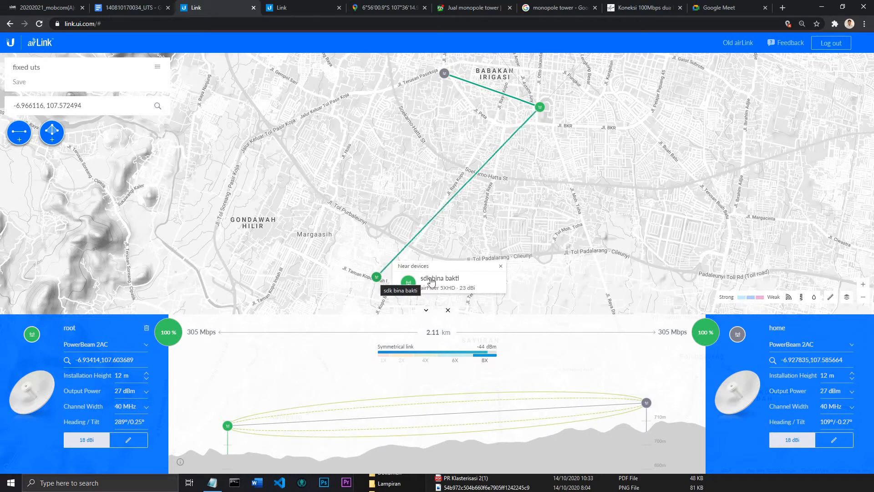
left_click_drag(506, 238, 492, 314)
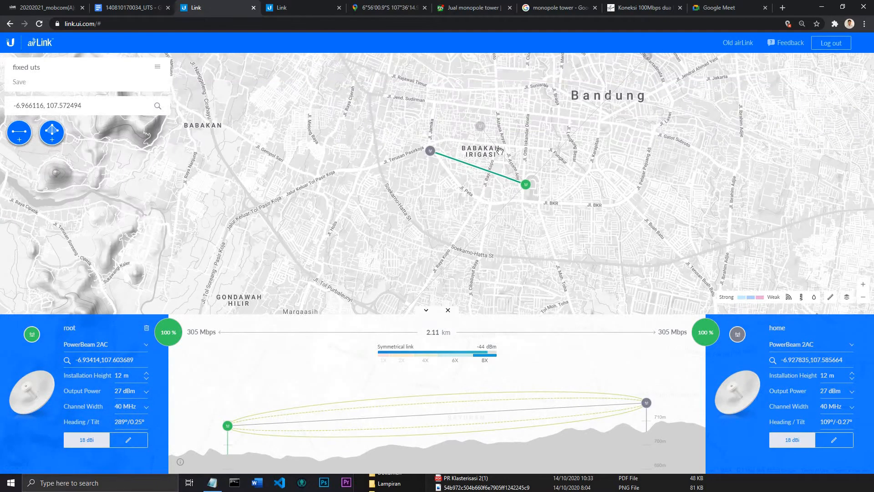
Step: Show the root sector's link to smp gamaliel, followed by its link to sma kartika xix
left_click(479, 126)
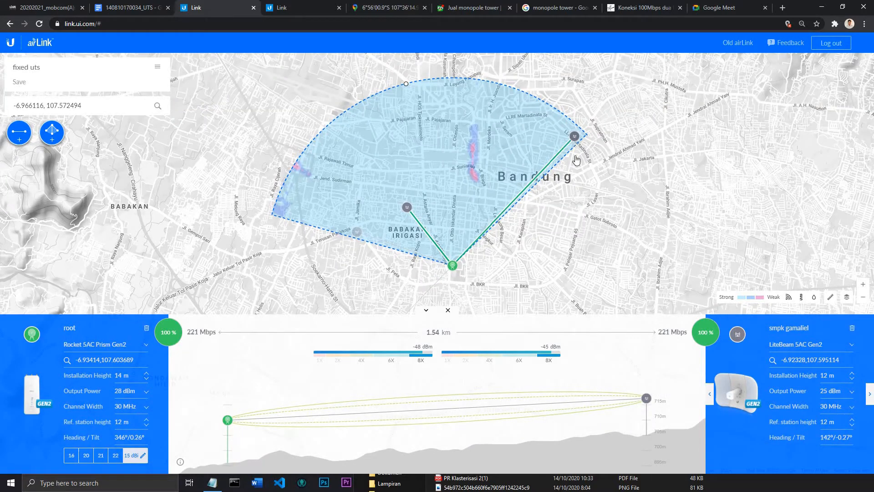
left_click(574, 136)
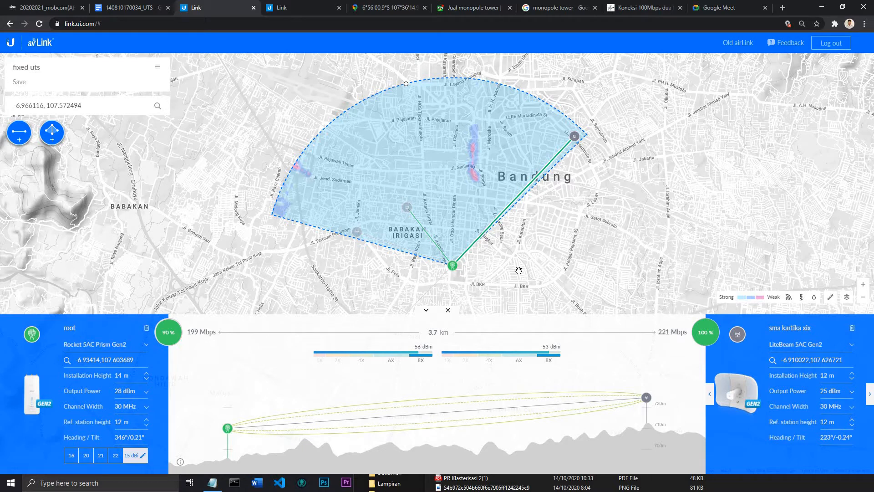
left_click_drag(549, 239, 580, 209)
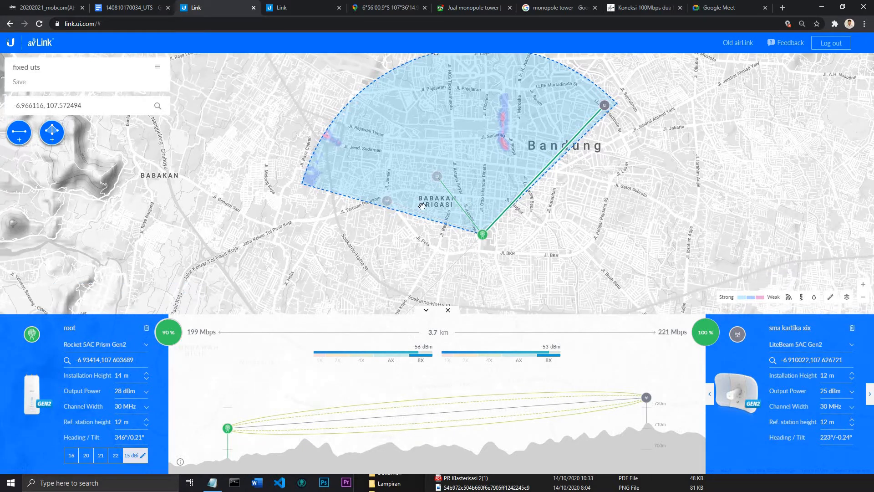
Step: List the devices at the root site and check the smp gamaliel station inside the coverage sector
left_click(482, 235)
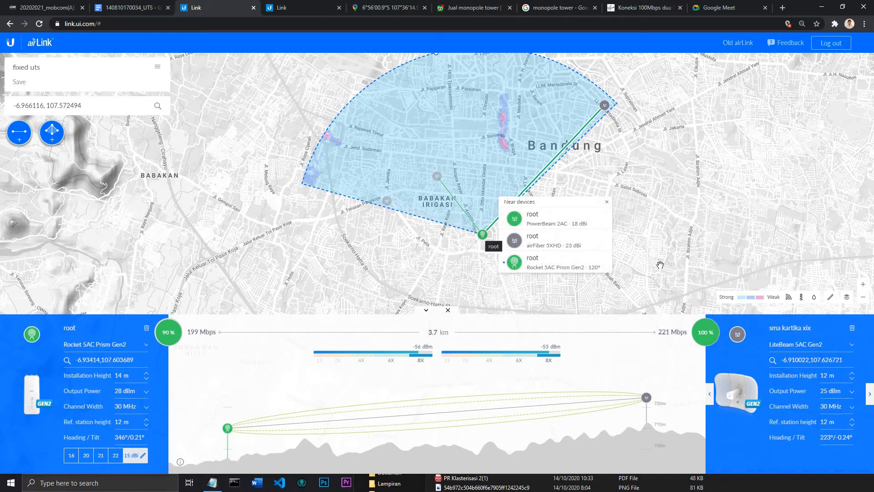
left_click(863, 284)
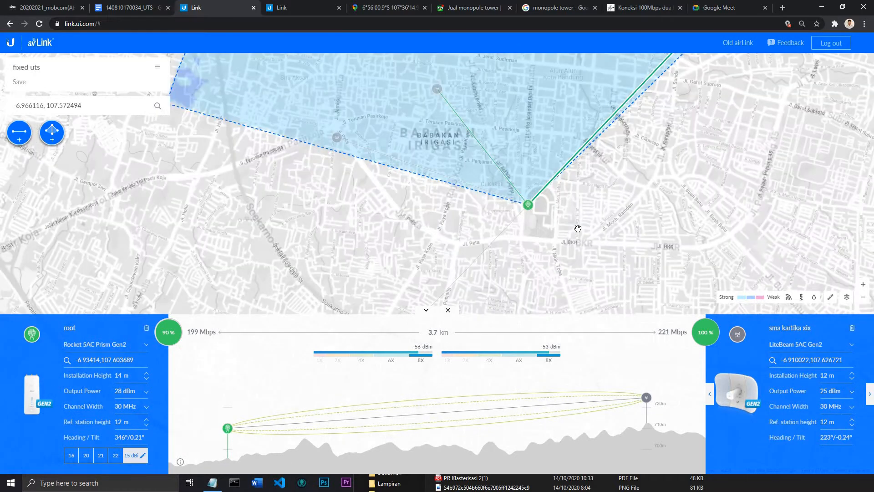
left_click_drag(563, 225, 532, 279)
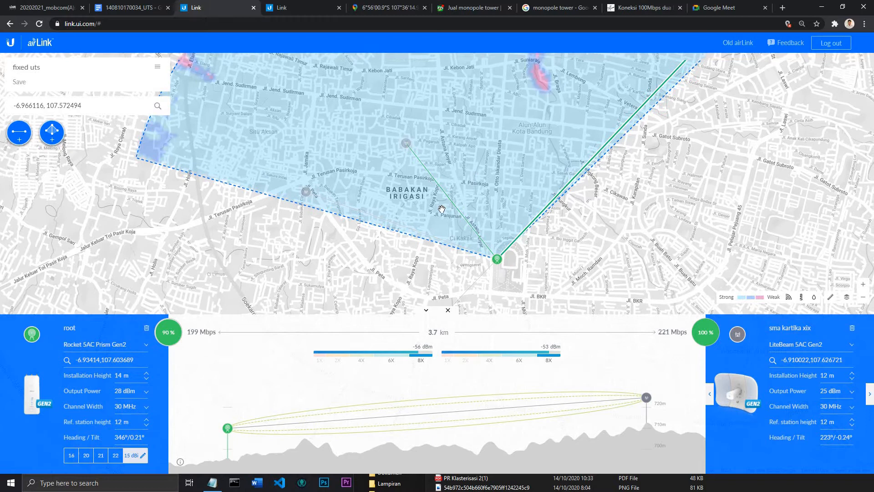
left_click(498, 262)
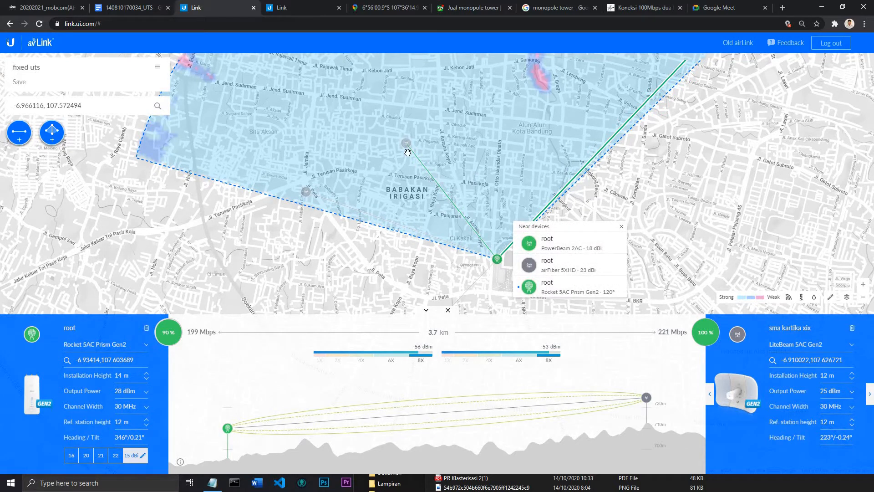
left_click_drag(597, 208, 552, 262)
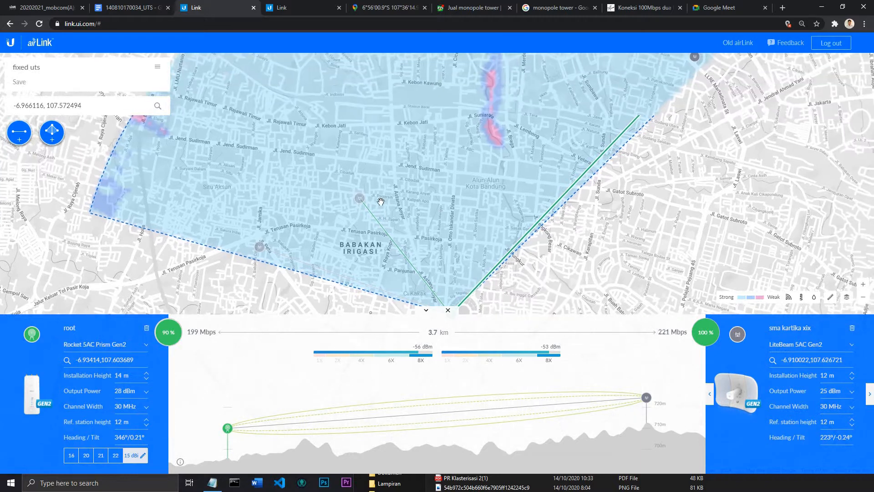
left_click(360, 200)
scroll(632, 206, "down", 3)
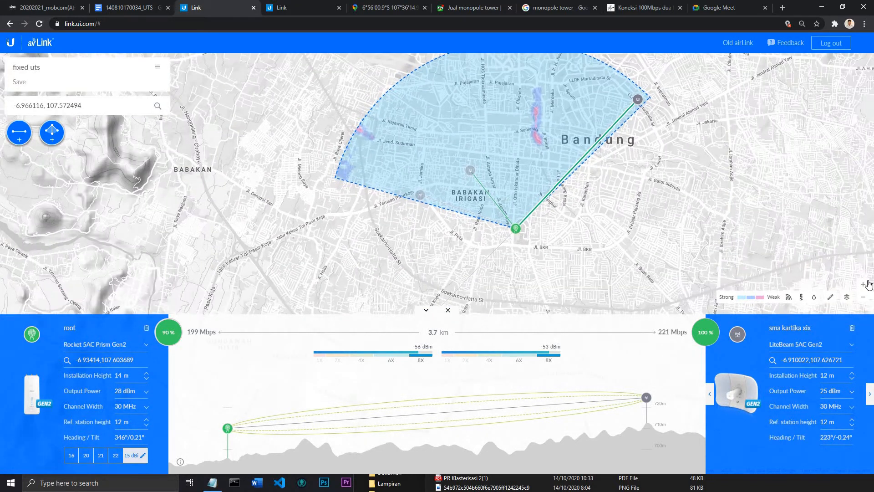
Step: Switch the map back to satellite imagery and examine the root site's surroundings beside the Tegalega park
double_click(866, 283)
left_click_drag(693, 207, 611, 250)
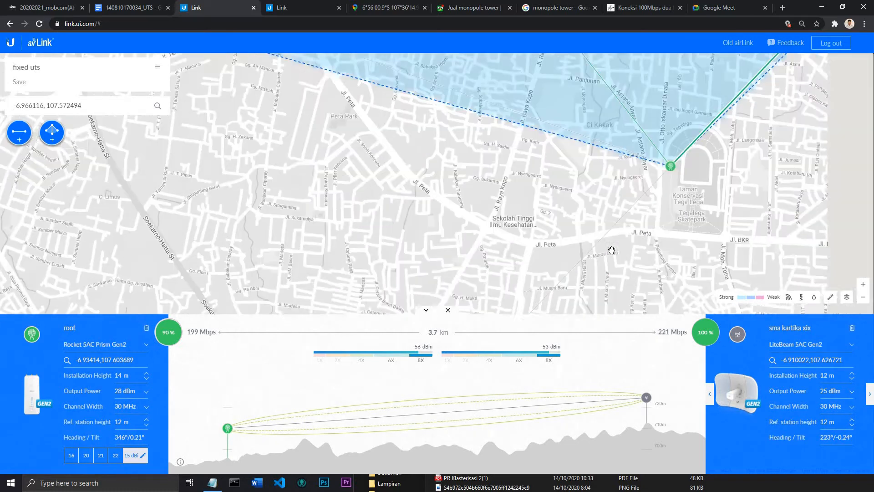
left_click_drag(640, 220, 574, 252)
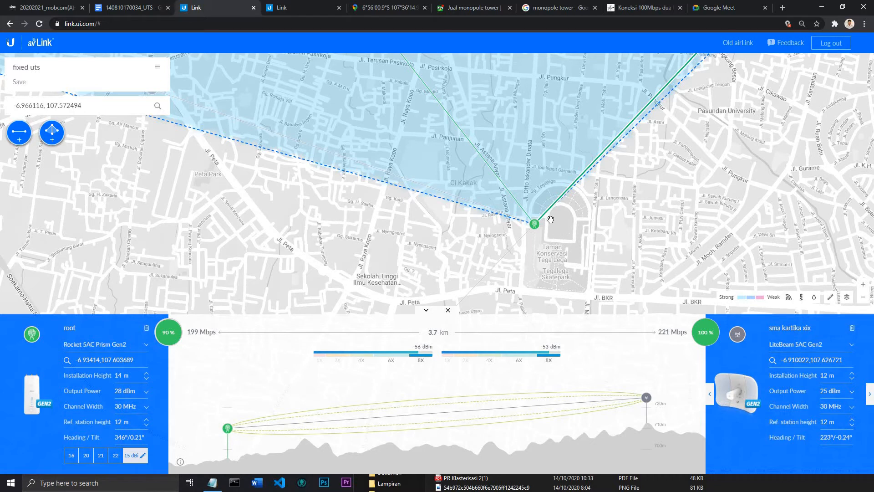
left_click(845, 295)
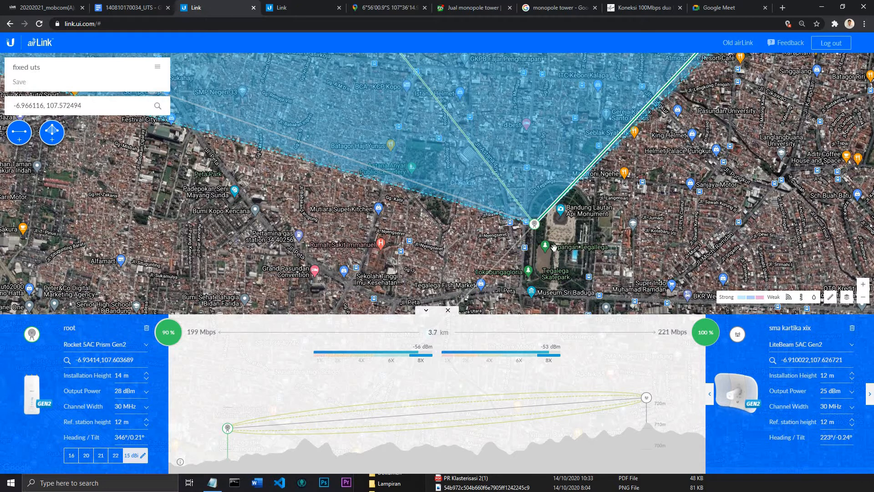
left_click_drag(554, 247, 554, 270)
mouse_move(647, 225)
left_mouse_down()
mouse_move(639, 280)
mouse_move(650, 289)
left_mouse_up()
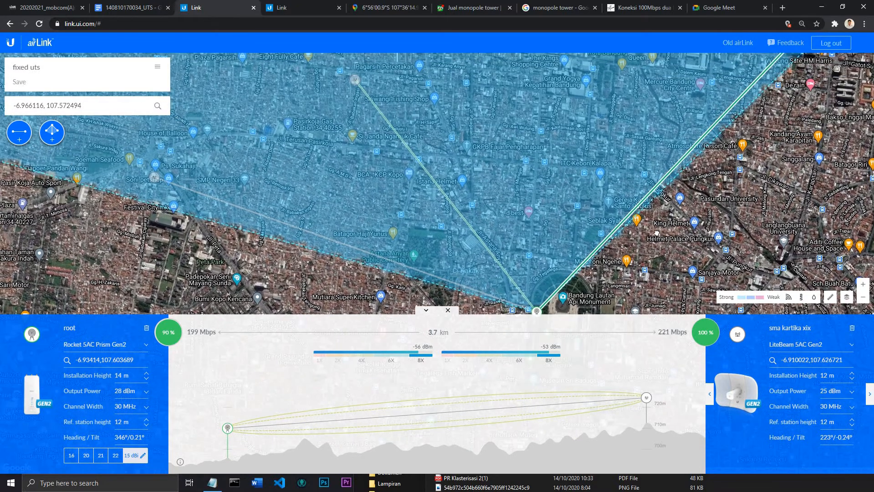
Step: Check the smp gamaliel station and bring up the airFiber 5XHD link between sdk bina bakti and root
left_click(355, 81)
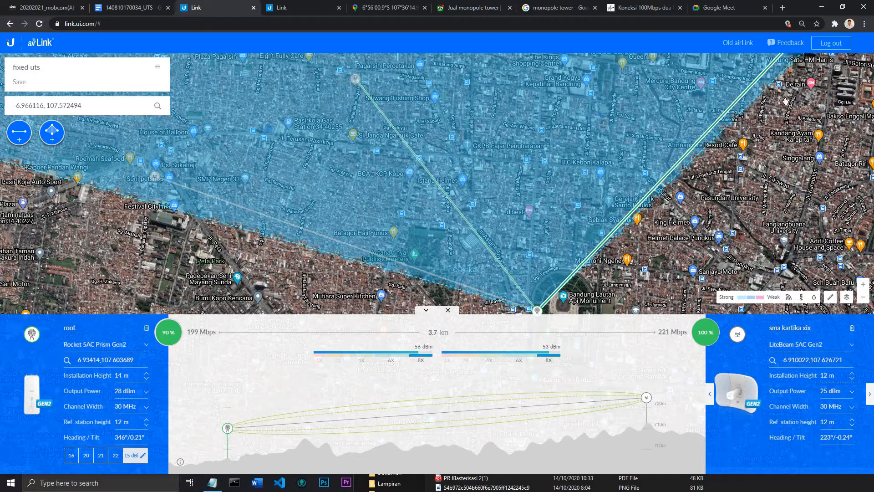
left_click_drag(713, 160, 645, 214)
left_click_drag(337, 247, 419, 132)
left_click_drag(425, 221, 459, 113)
left_click(503, 215)
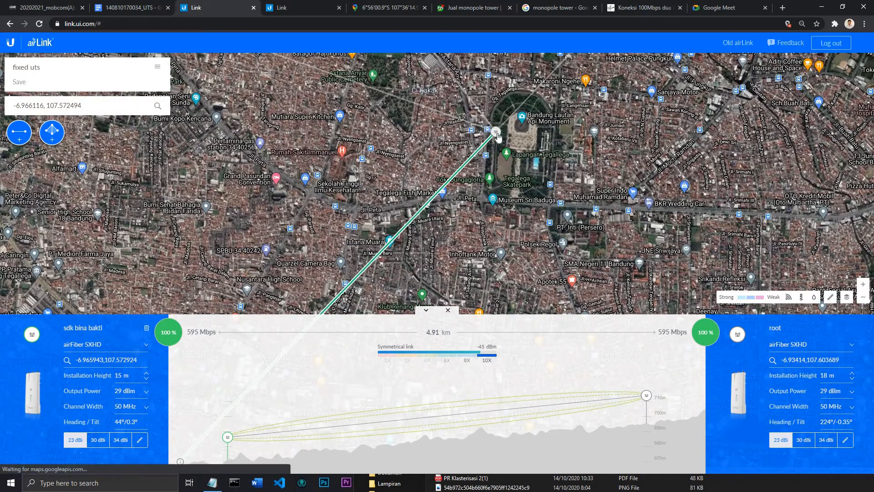
Step: List the devices near the root site and those near the home site
left_click(498, 134)
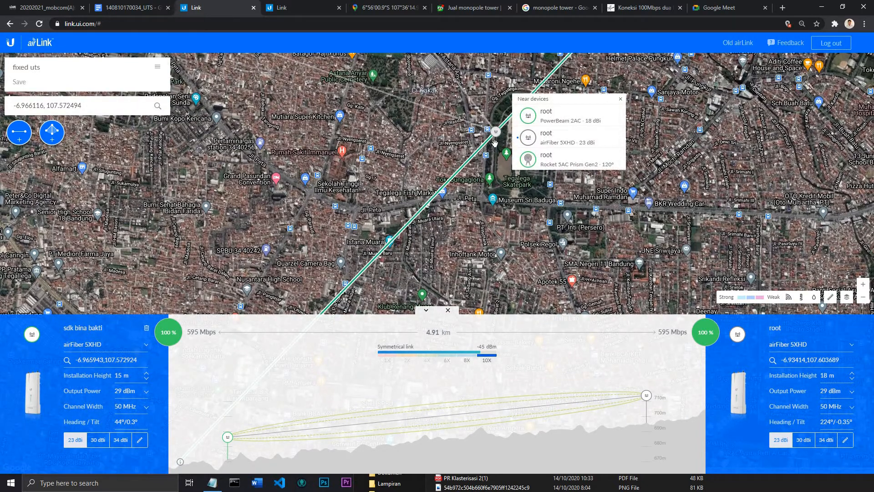
mouse_move(496, 185)
left_mouse_down()
mouse_move(498, 221)
mouse_move(533, 247)
left_mouse_up()
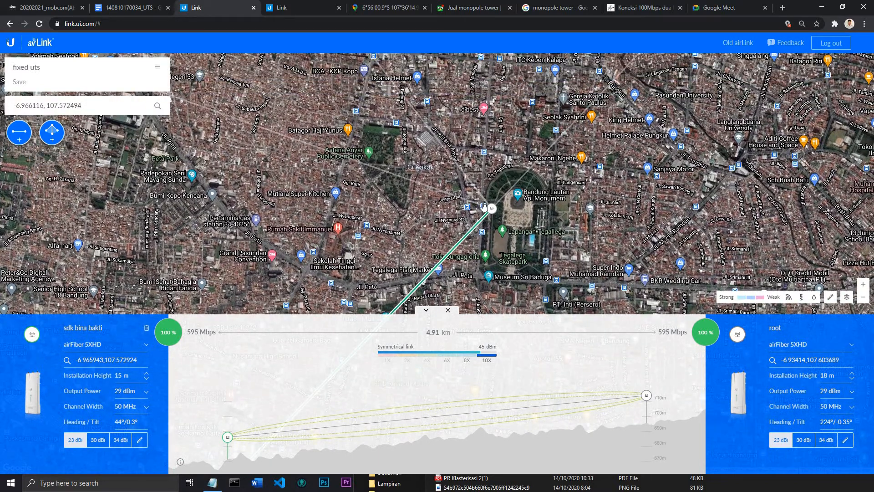
left_click(497, 210)
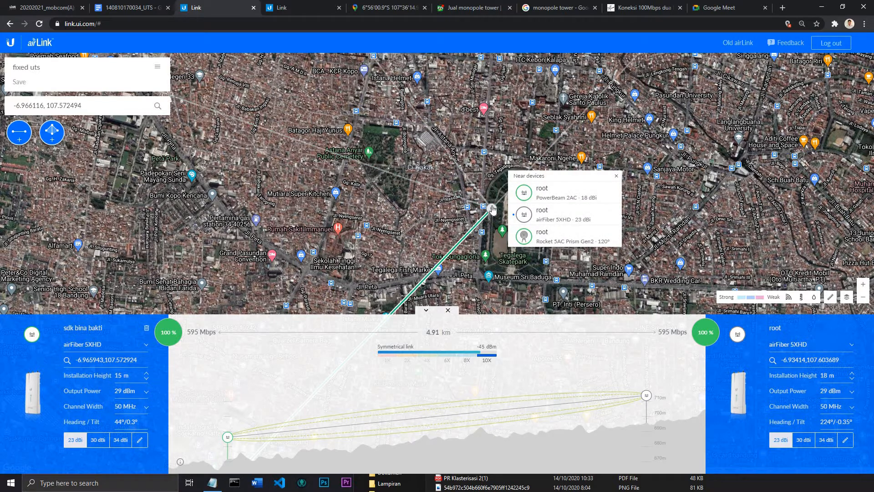
left_click_drag(266, 141, 419, 174)
left_click(262, 114)
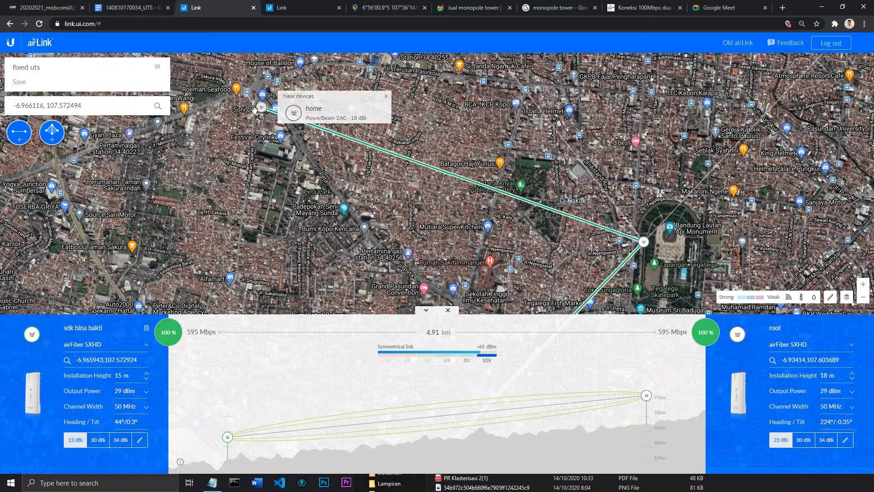
left_click(642, 244)
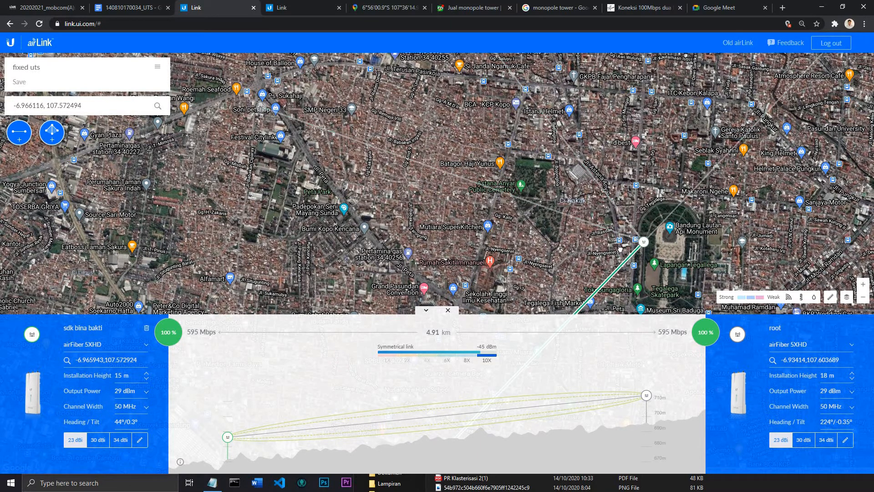
Step: Examine the home site's location up close on the satellite map, near Soni petshop and Festival Citylink
left_click_drag(620, 249, 604, 260)
left_click_drag(369, 179, 492, 215)
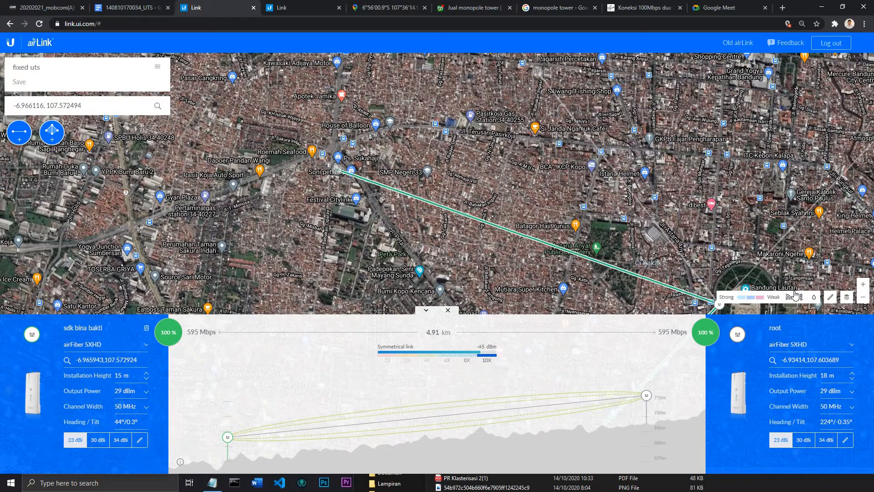
double_click(861, 288)
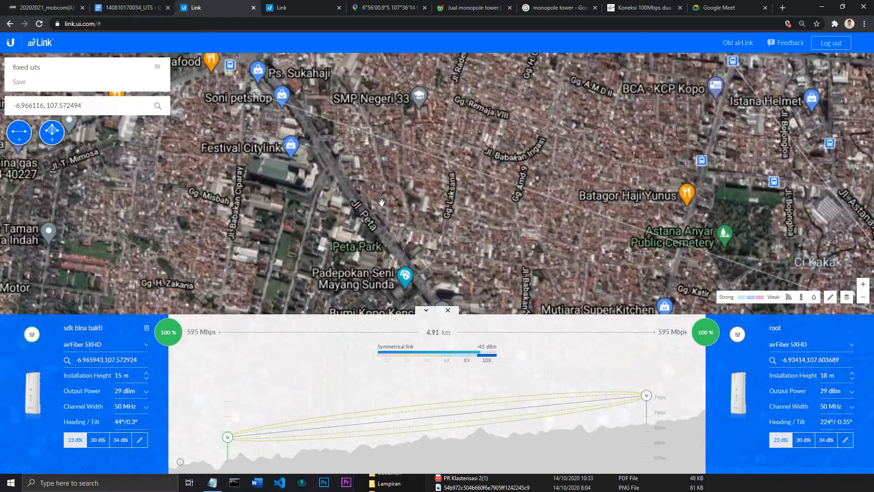
left_click_drag(474, 212, 606, 265)
left_click_drag(241, 85, 362, 122)
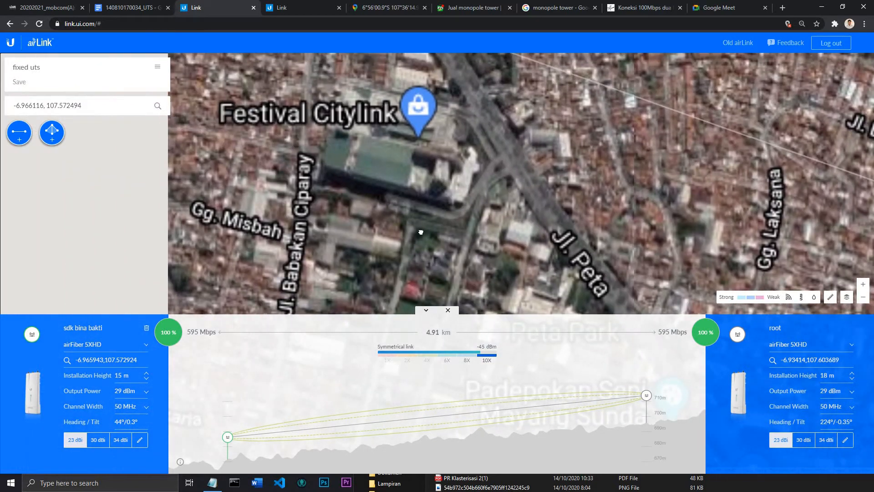
left_click_drag(377, 72, 445, 175)
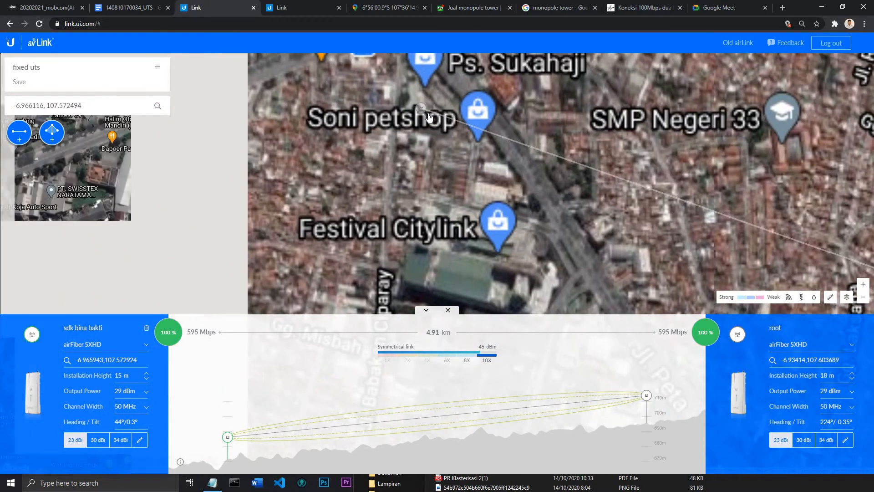
Step: View the Tokopedia monopole tower results and the UTS report in Google Docs, and return to the airLink map
left_click(471, 7)
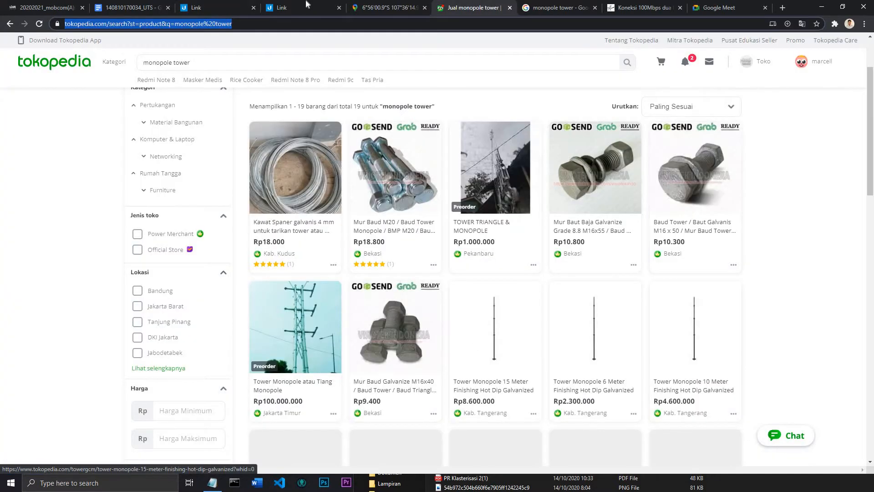
left_click(146, 7)
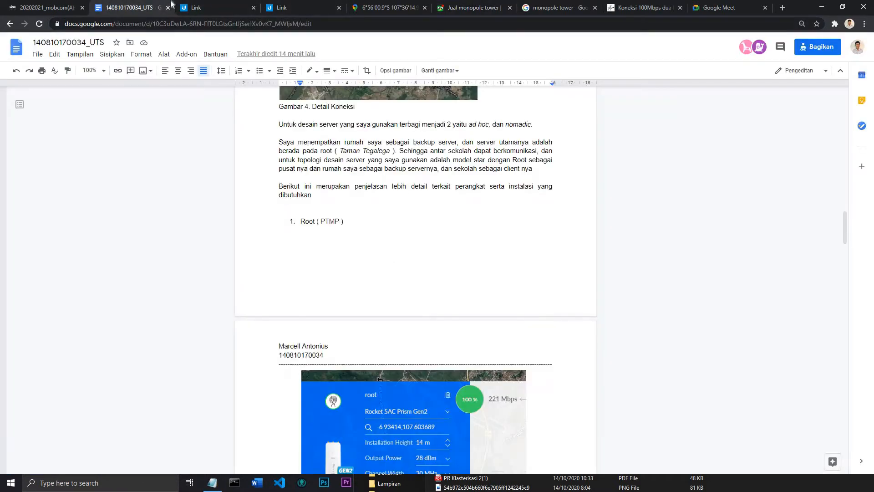
left_click(189, 8)
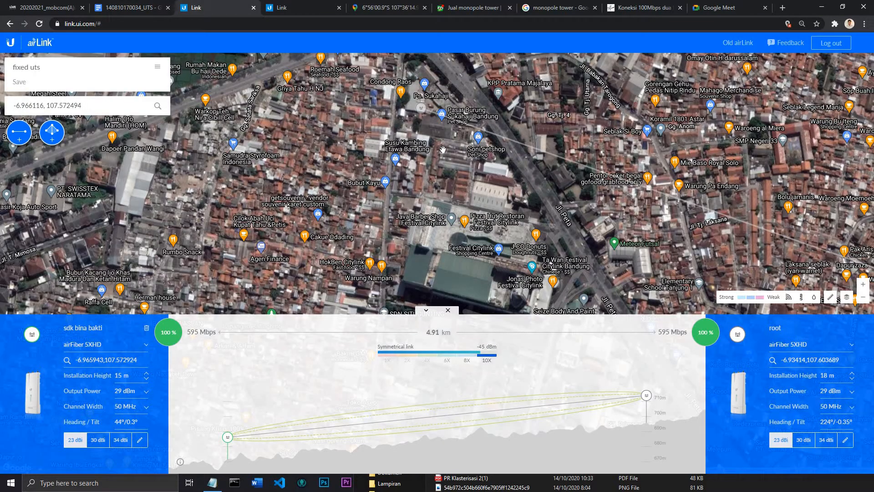
Step: Switch to the street map and examine the station near Jl. Pagarsih, northeast of Festival Citylink
left_click_drag(813, 275, 775, 242)
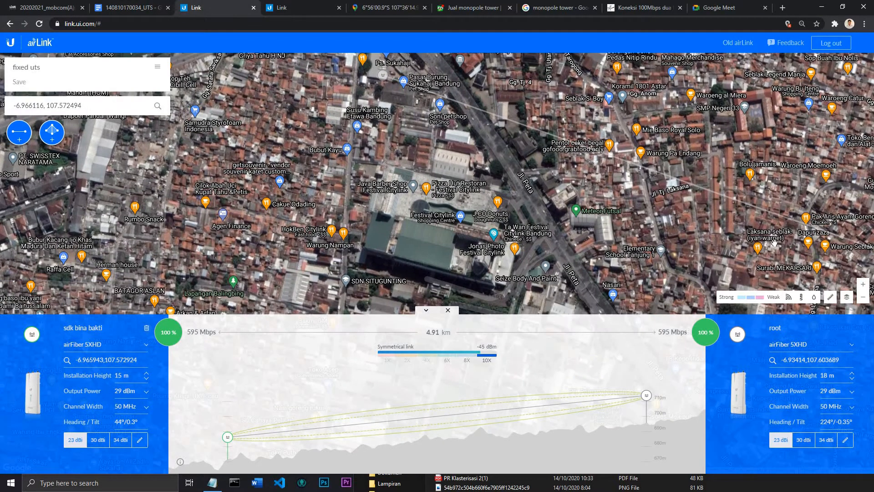
left_click(864, 300)
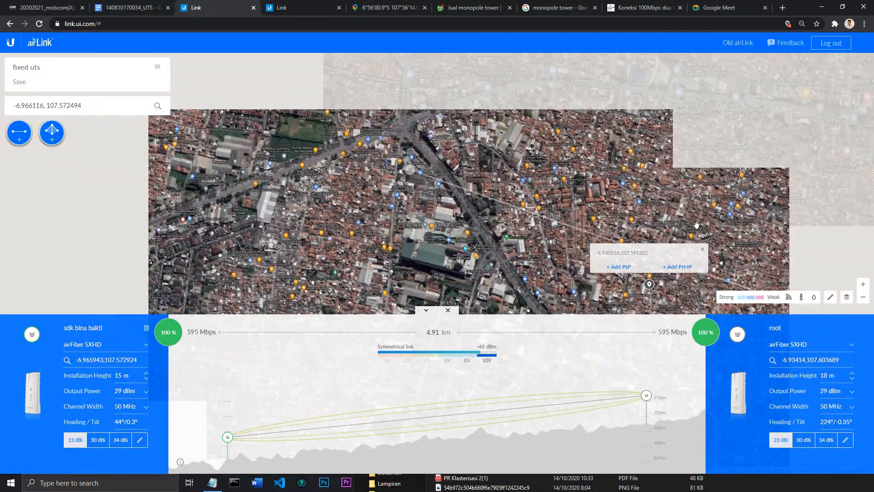
left_click_drag(522, 226, 319, 270)
left_click_drag(499, 139, 431, 135)
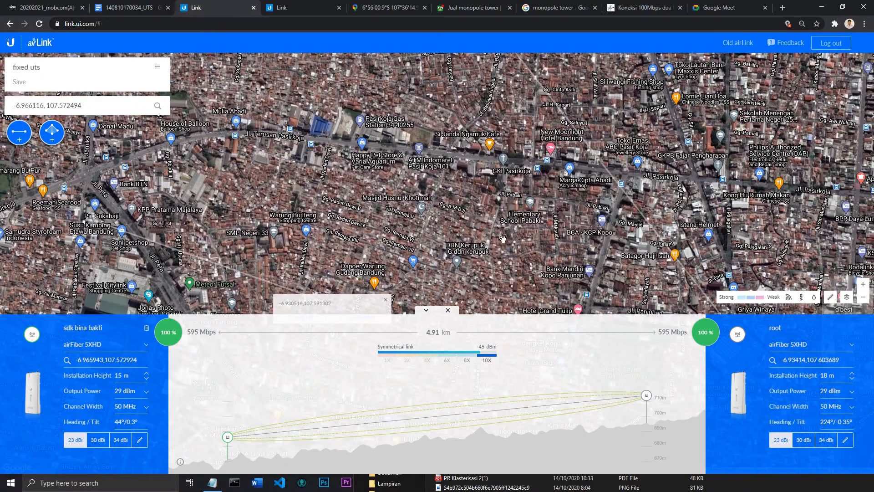
left_click_drag(490, 107, 489, 201)
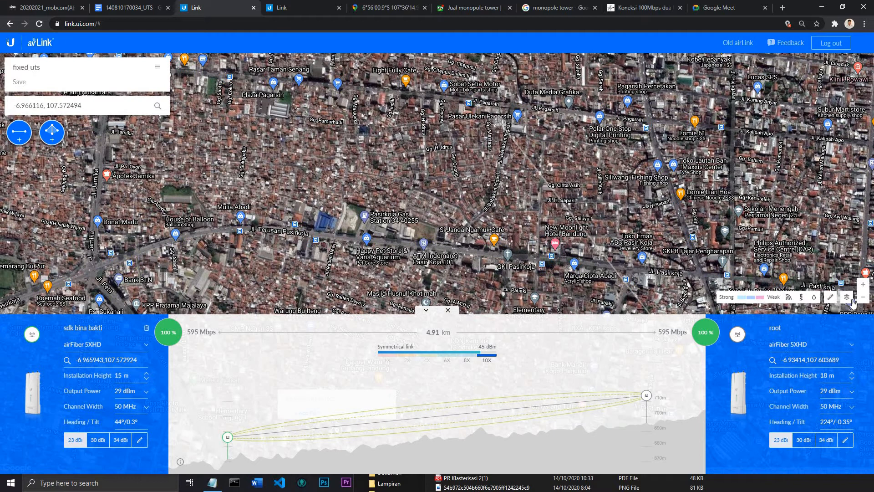
left_click(852, 302)
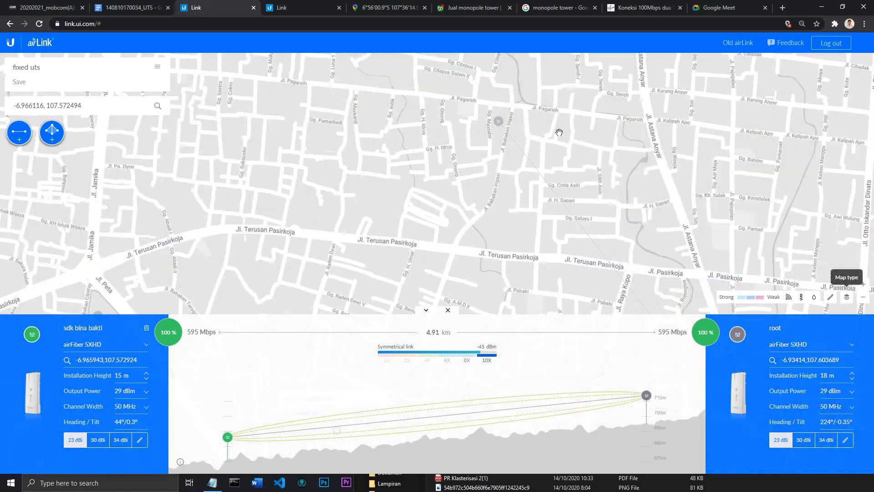
left_click(501, 123)
left_click_drag(527, 111, 514, 102)
left_click(514, 102)
left_click(565, 68)
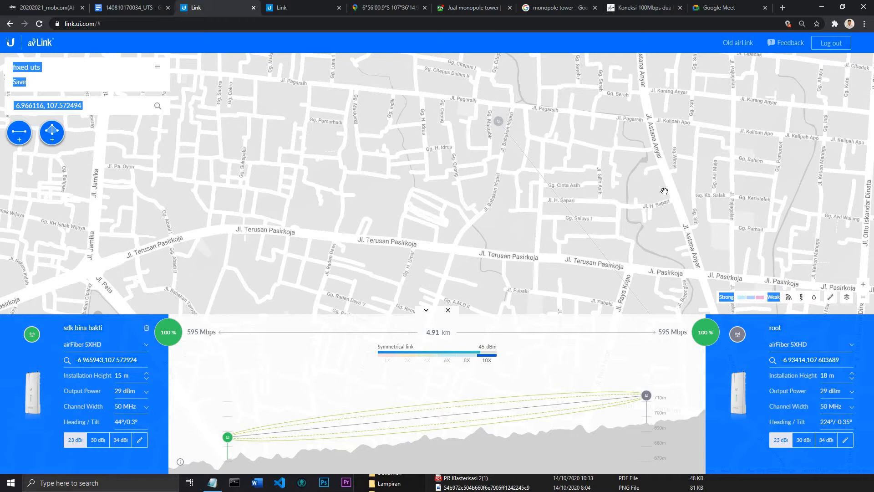
Step: Follow the link line northeast to Pramuka Park and list the devices near the station there
left_click_drag(570, 191, 477, 191)
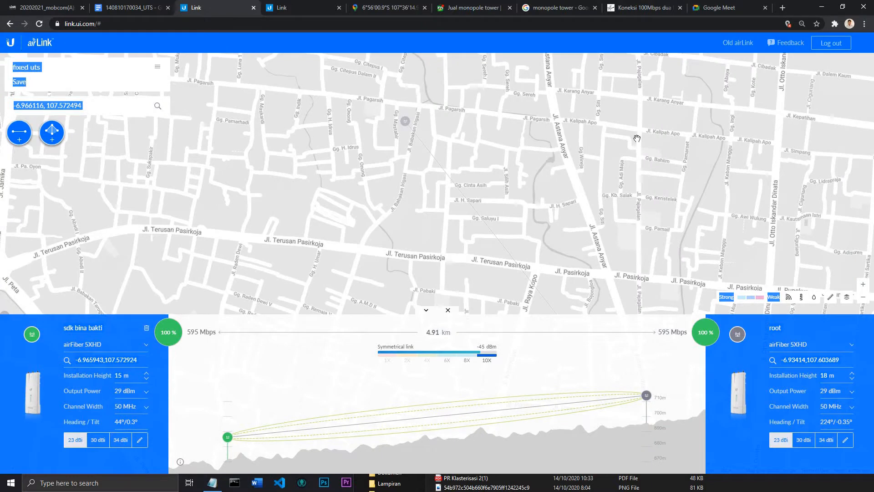
left_click_drag(434, 210, 225, 281)
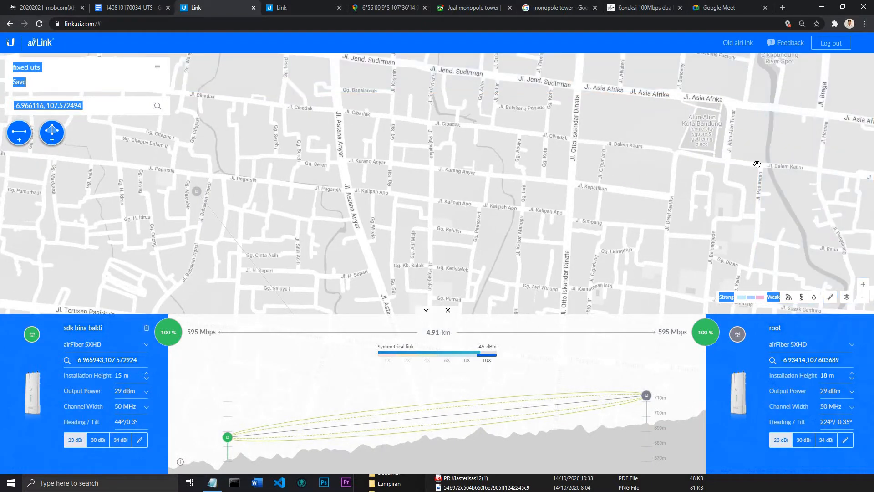
left_click_drag(732, 173, 537, 198)
left_click_drag(748, 114, 508, 186)
left_click_drag(641, 96, 480, 224)
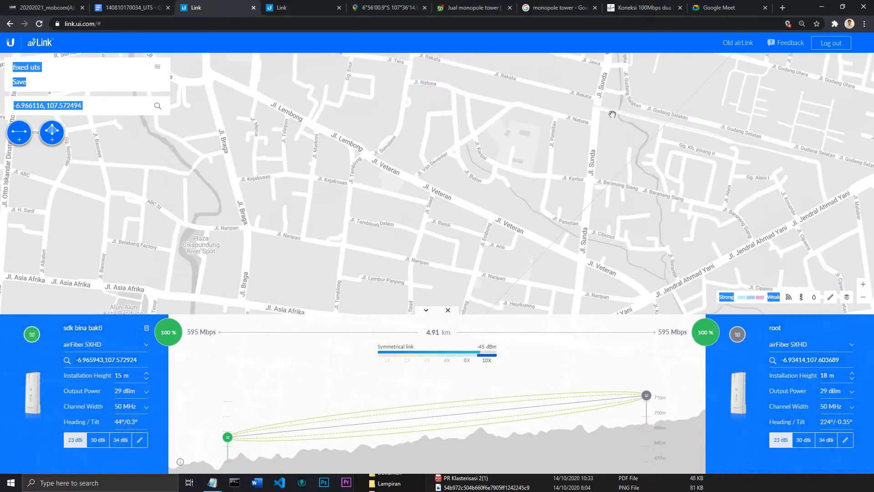
left_click_drag(603, 112, 510, 255)
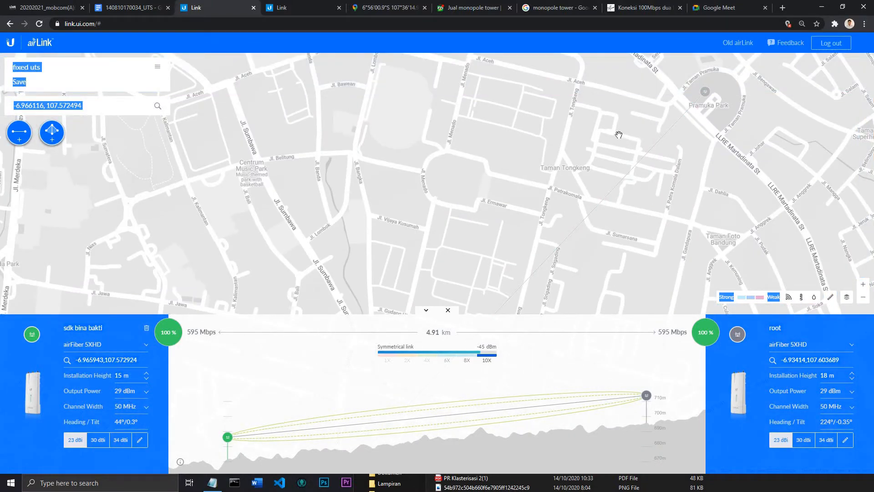
left_click_drag(614, 157, 537, 207)
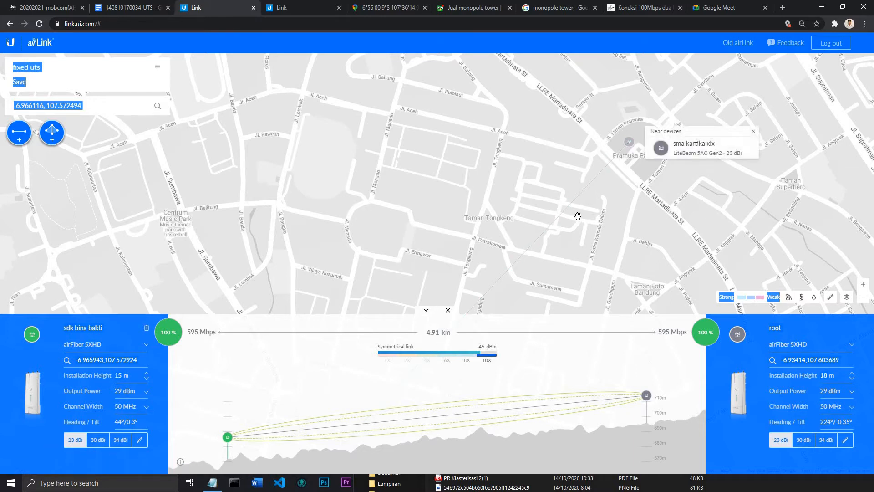
Step: Return the map to satellite imagery and examine the sdk bina bakti site up close
scroll(577, 216, "down", 3)
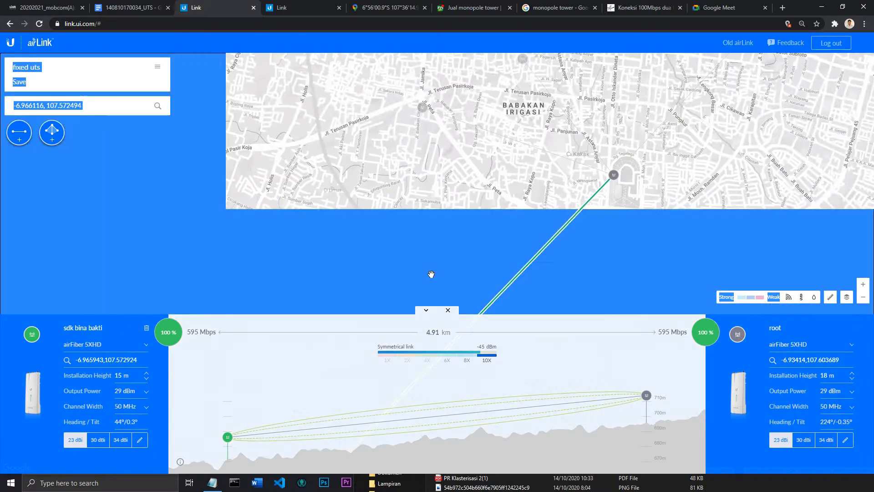
left_click_drag(431, 274, 545, 150)
left_click_drag(405, 300, 471, 223)
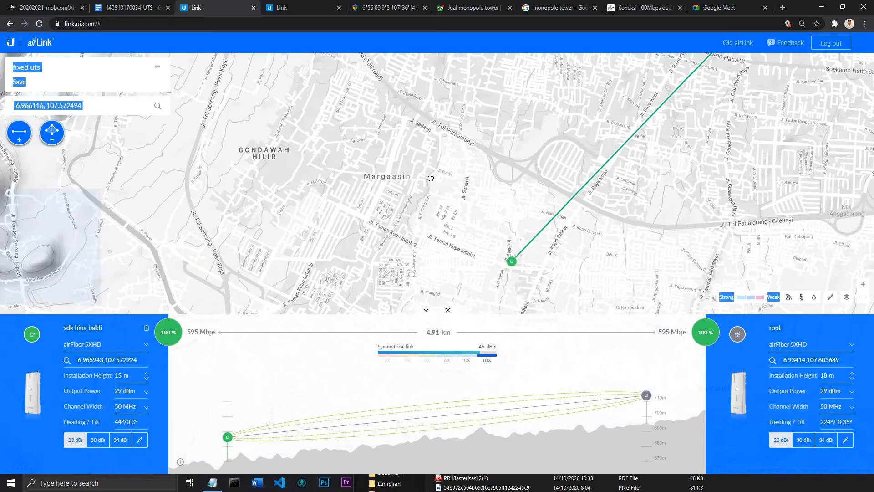
left_click_drag(561, 265, 531, 242)
scroll(517, 236, "up", 2)
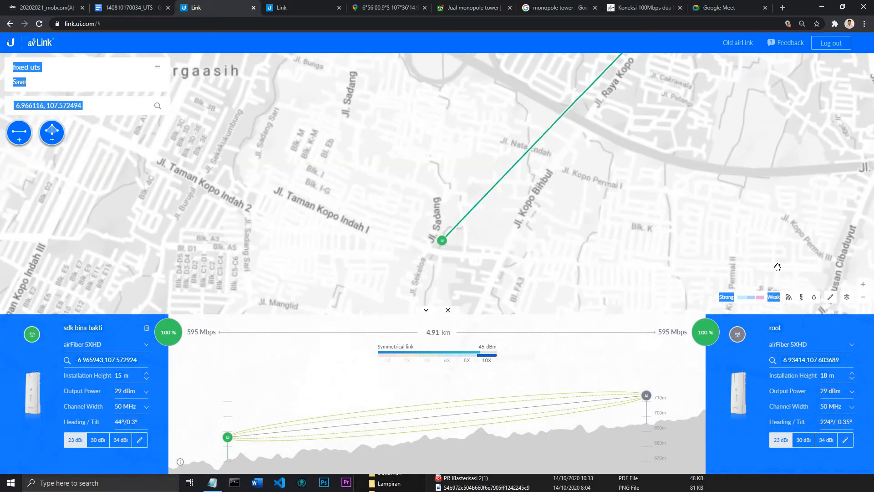
left_click(847, 297)
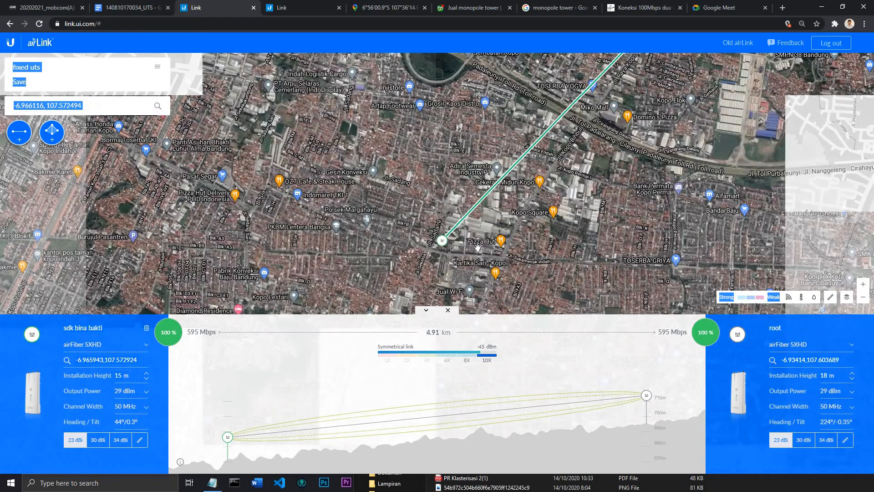
scroll(457, 248, "up", 3)
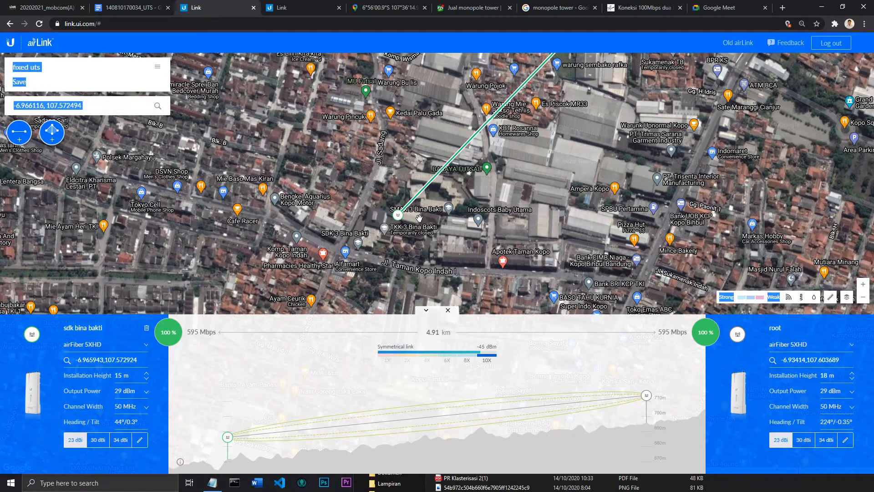
scroll(419, 217, "up", 2)
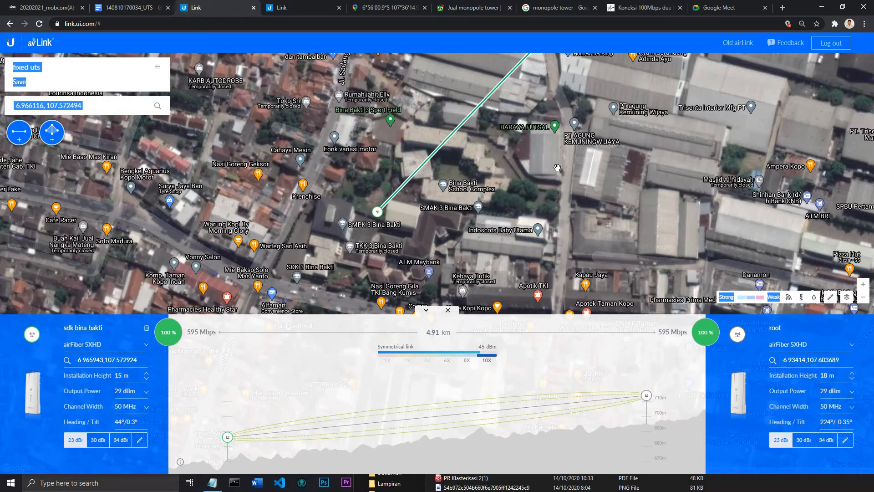
Step: Show the details of the 23 dBi antenna on the sdk bina bakti station
scroll(557, 168, "down", 2)
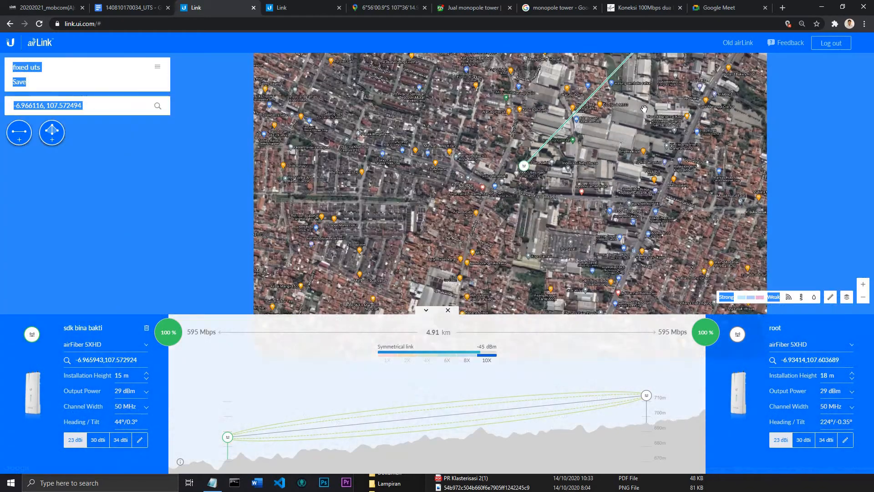
scroll(610, 114, "down", 1)
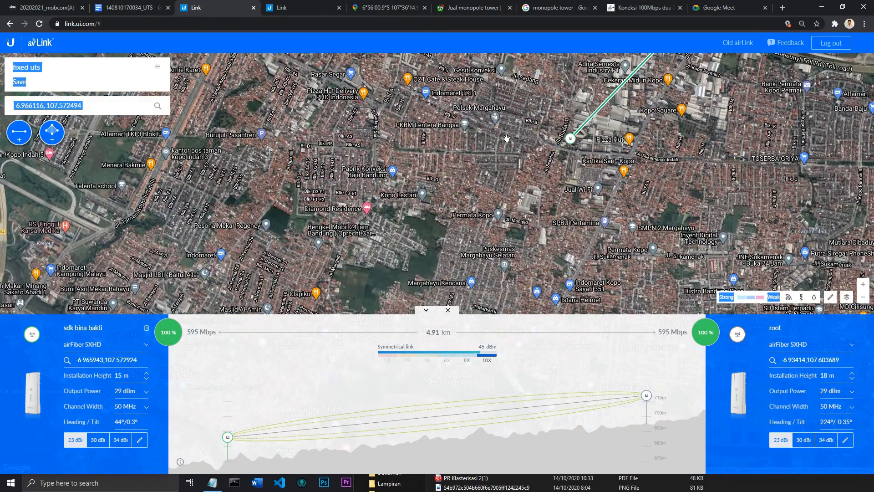
left_click_drag(536, 127, 470, 159)
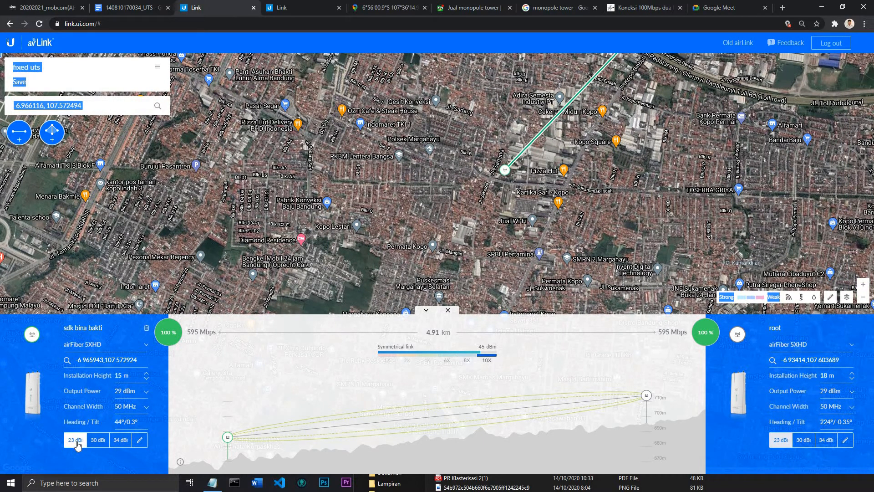
left_click(122, 442)
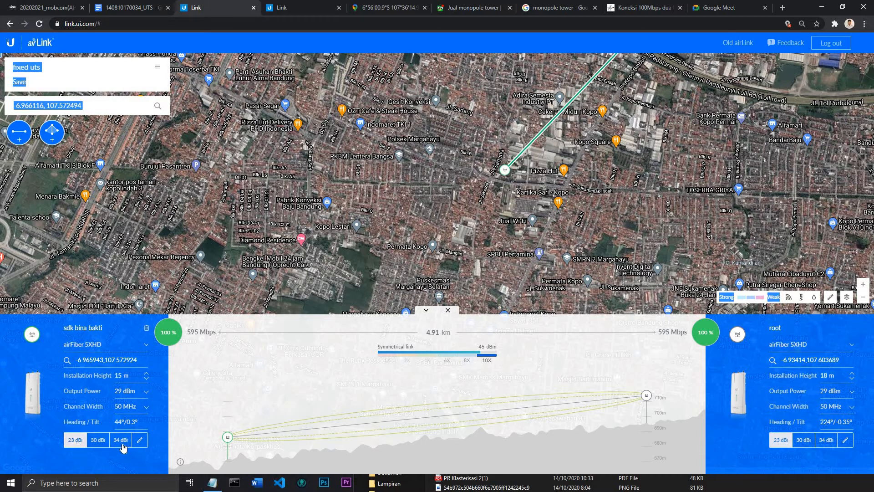
left_click(81, 442)
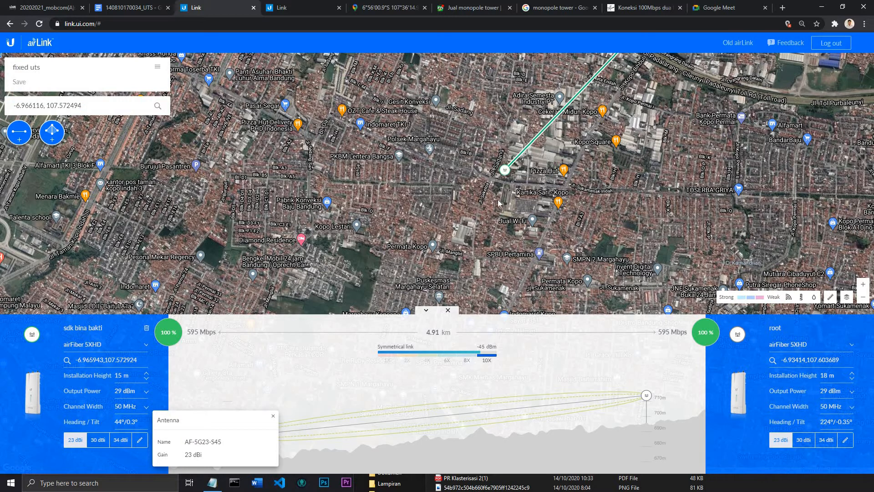
Step: Try an output power of 14 dBm on the sdk bina bakti station and return it to 29 dBm
left_click_drag(484, 200, 435, 239)
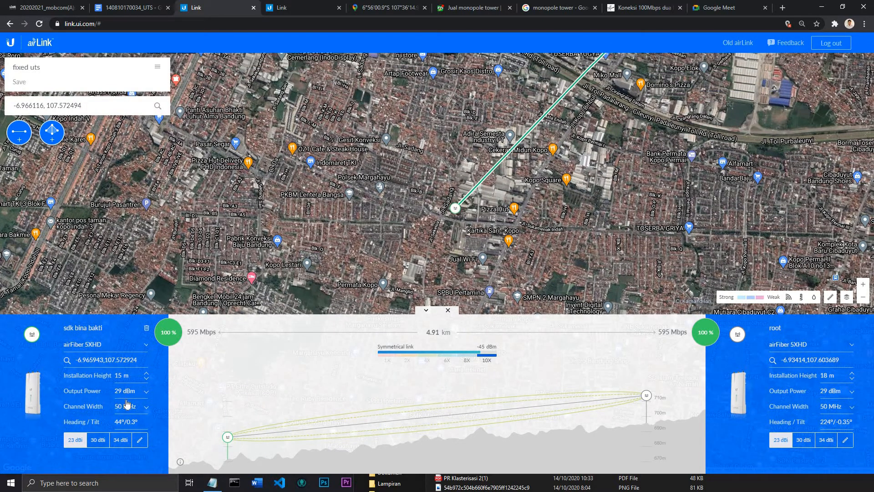
left_click(131, 391)
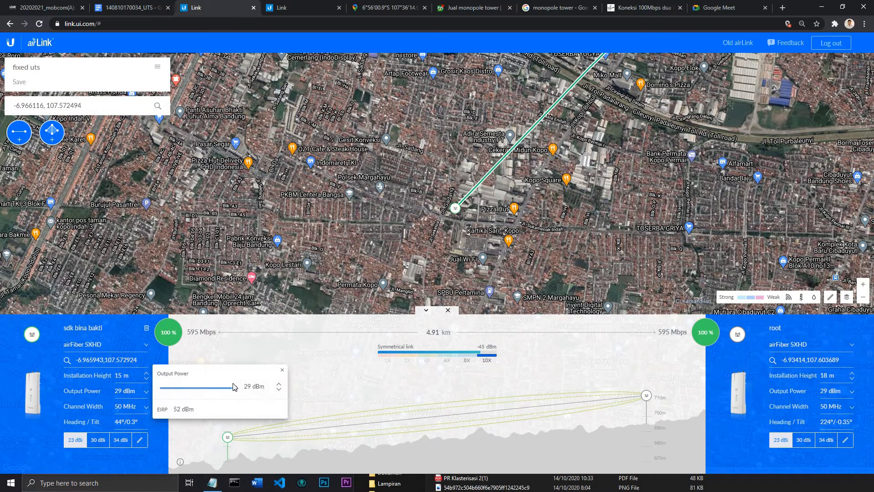
left_click_drag(223, 390, 210, 388)
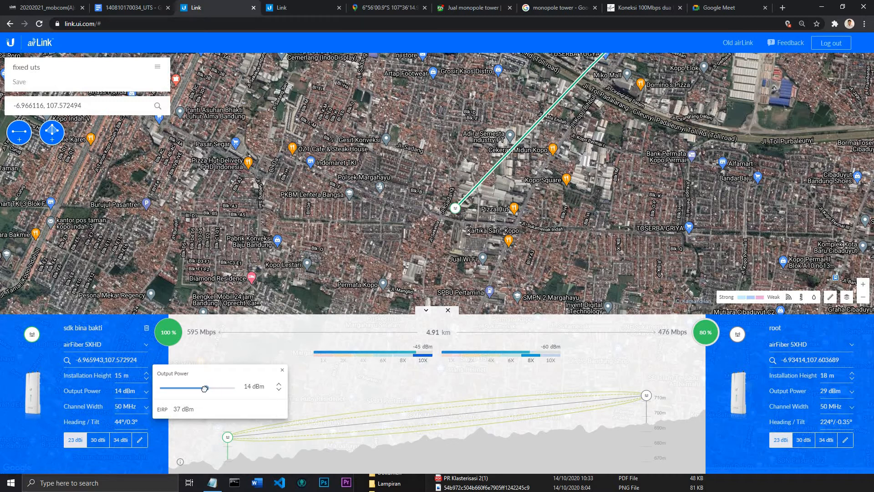
left_click_drag(202, 388, 204, 388)
left_click(234, 388)
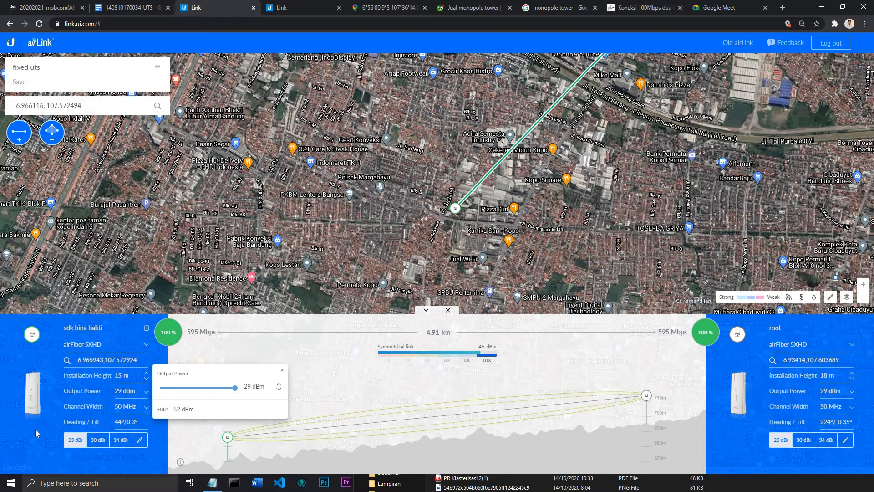
Step: Set the channel width of the sdk bina bakti station to 60 MHz
left_click(145, 406)
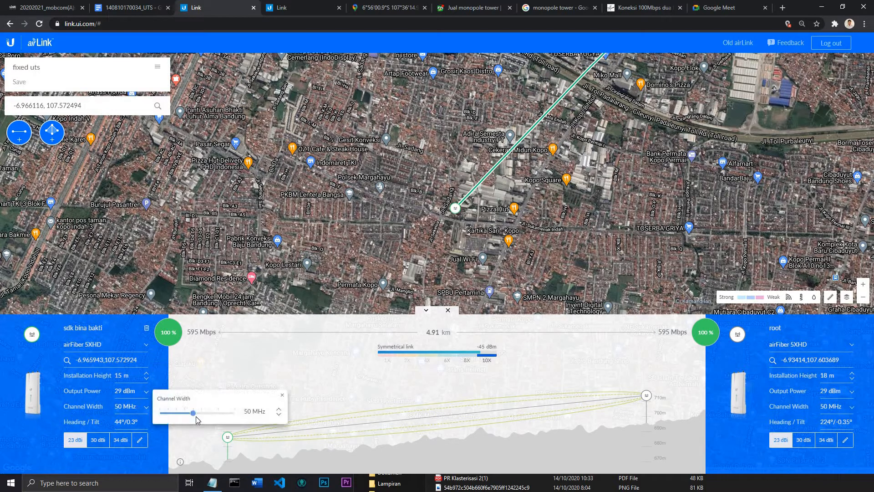
left_click_drag(194, 413, 241, 413)
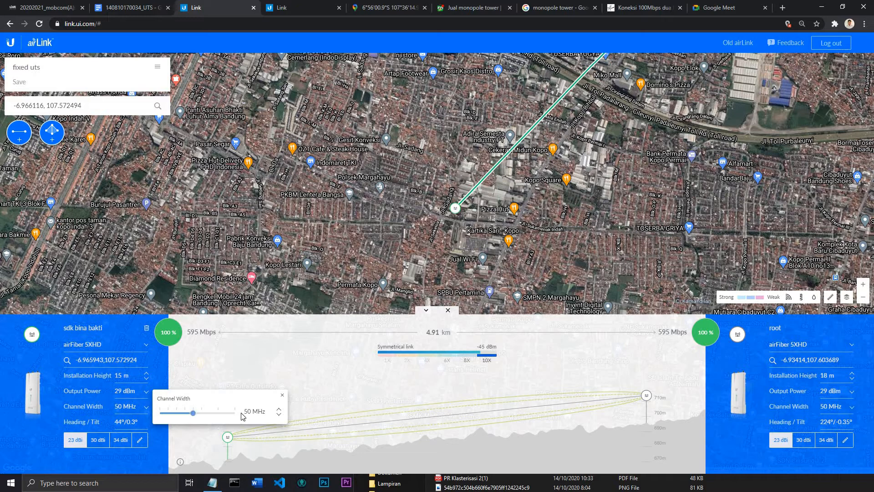
left_click(202, 413)
left_click(556, 173)
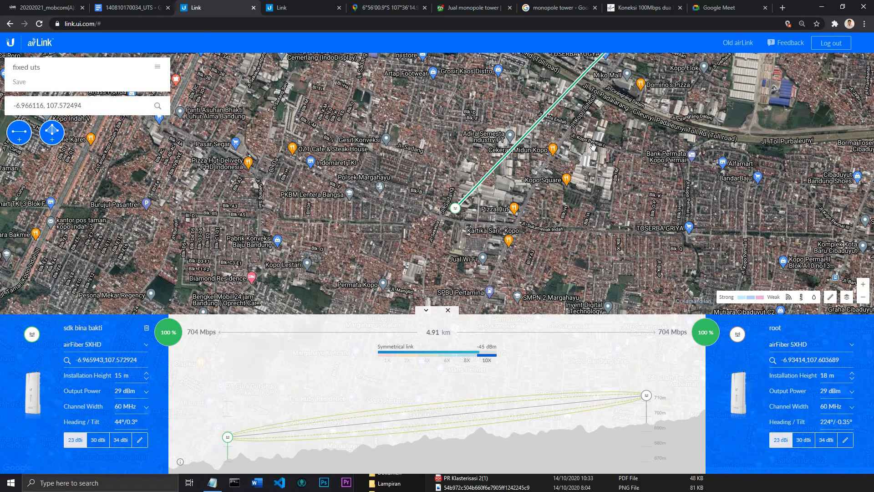
Step: Return the sdk bina bakti station's channel width to 50 MHz
scroll(612, 92, "down", 1)
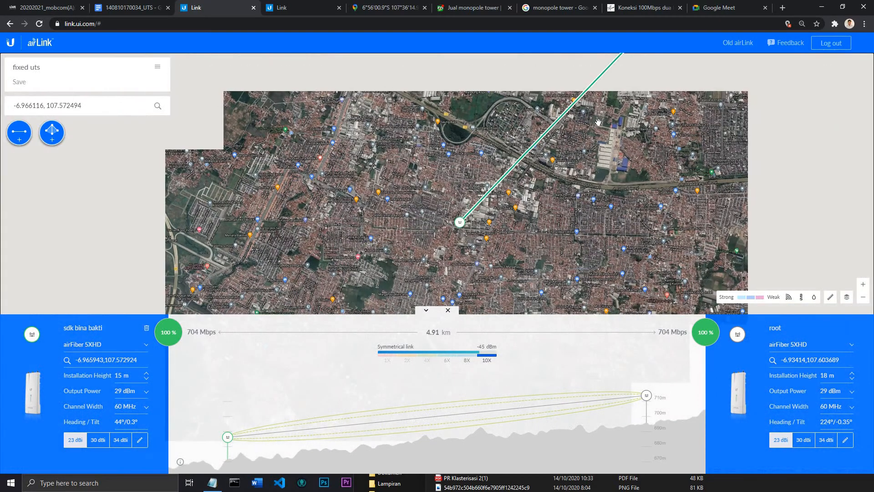
left_click_drag(528, 158, 468, 227)
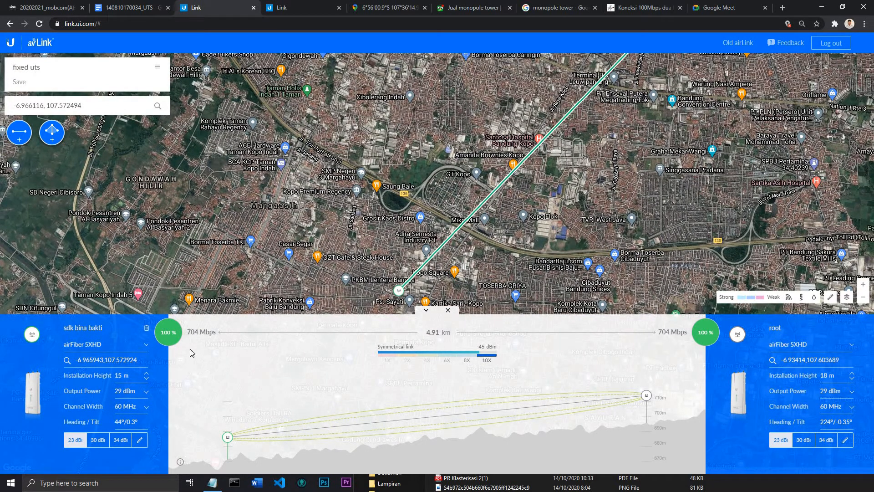
left_click(140, 405)
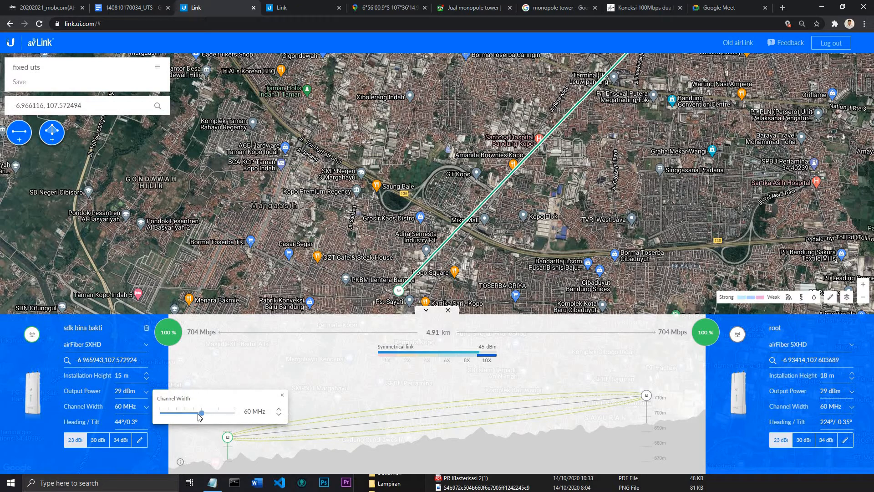
left_click(196, 414)
left_click(282, 395)
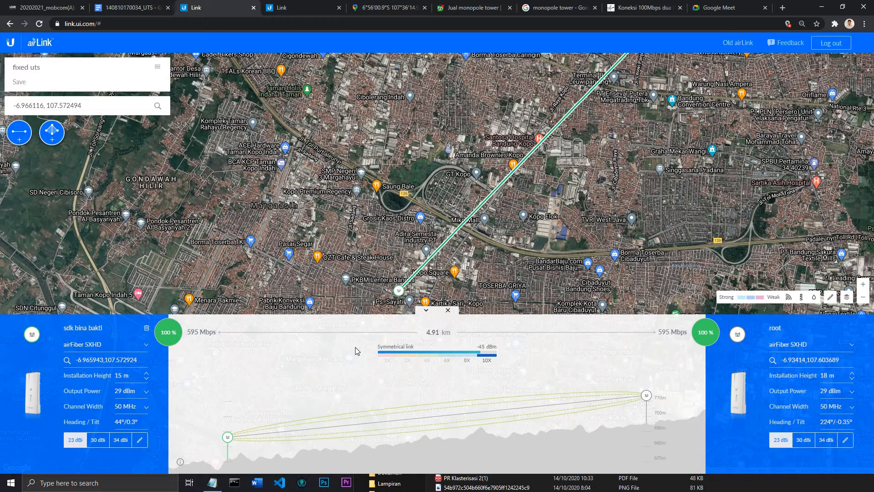
Step: Follow the sdk bina bakti link northeast on the satellite map to the root site near Lapangan Tegalega
left_click_drag(584, 152, 529, 187)
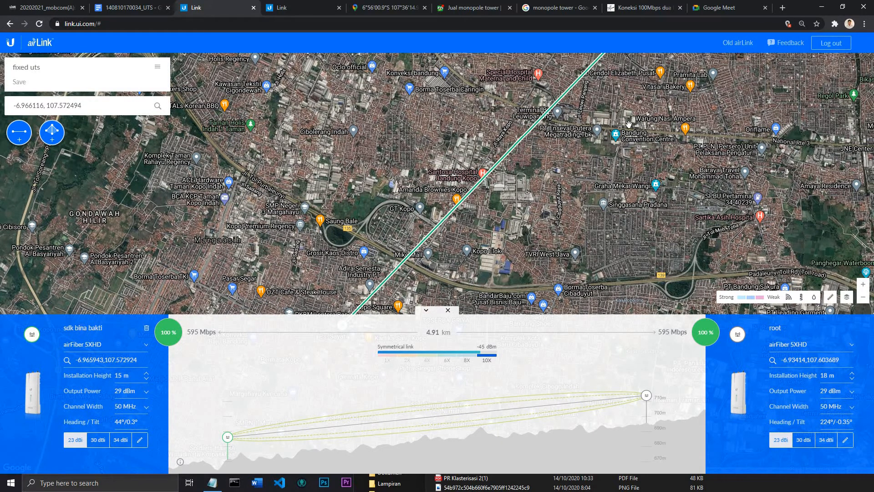
left_click_drag(629, 125, 552, 267)
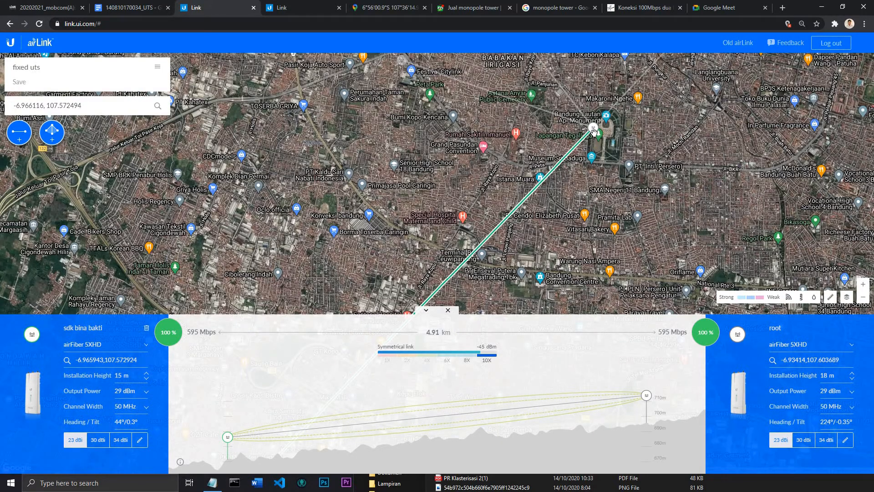
Step: Survey the satellite map from the root site at Lapangan Tegalega northwest past Astana Anyar cemetery to the Pagarsih area
scroll(594, 133, "up", 3)
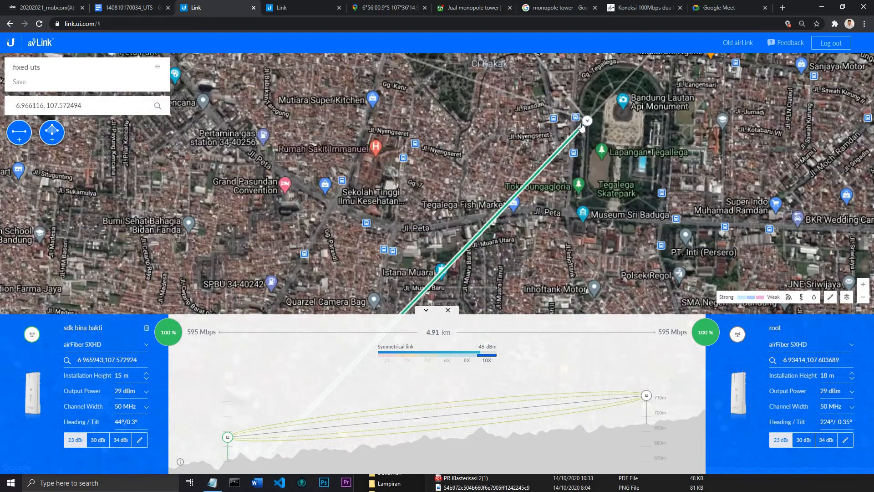
scroll(582, 125, "up", 1)
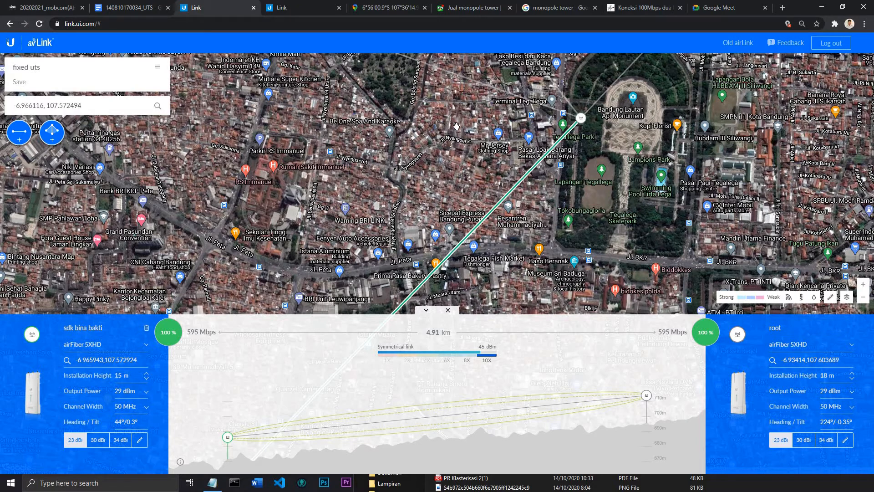
left_click_drag(489, 252, 518, 370)
left_click_drag(408, 227, 563, 292)
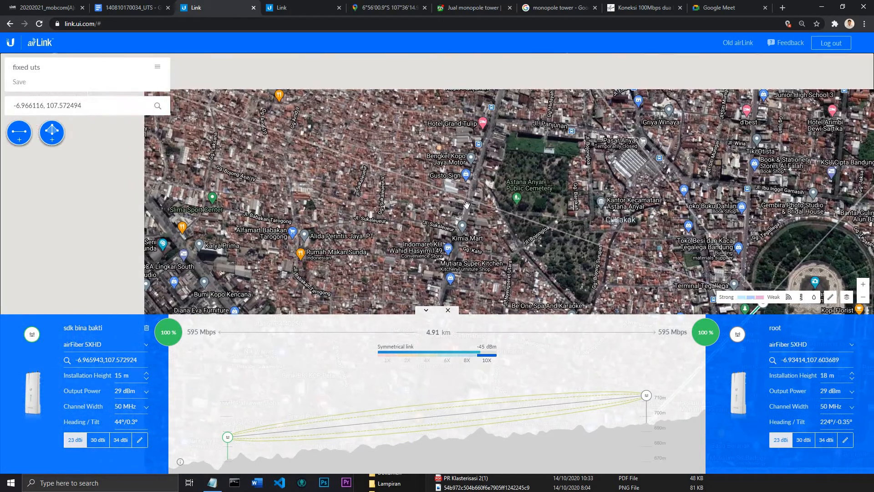
left_click_drag(428, 226, 419, 297)
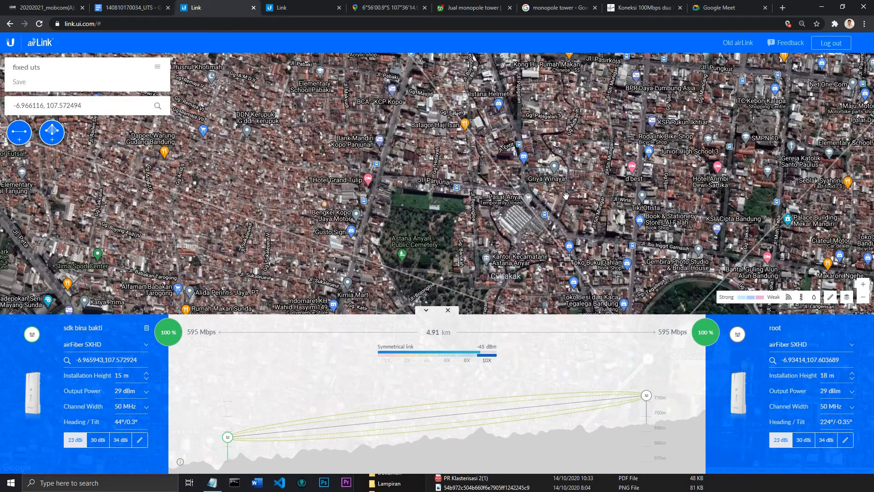
left_click_drag(486, 139, 415, 87)
left_click_drag(552, 211, 596, 286)
left_click_drag(506, 179, 575, 251)
left_click_drag(530, 199, 619, 292)
left_click_drag(508, 165, 636, 275)
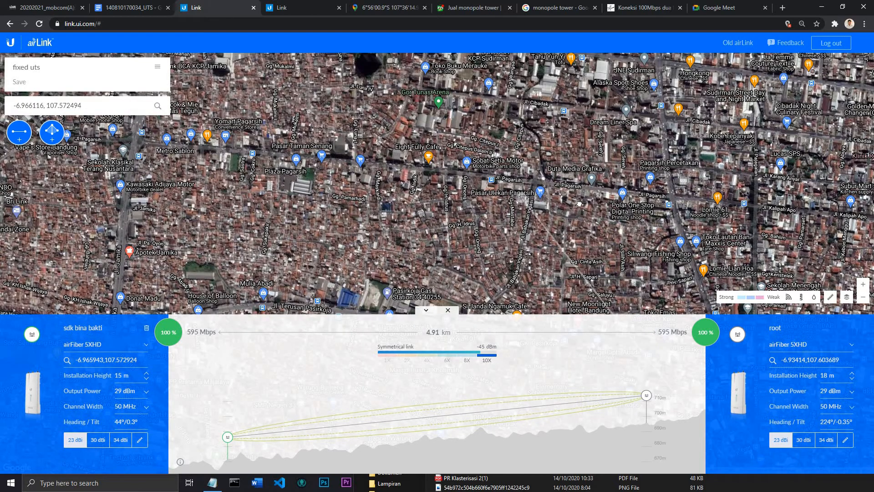
left_click_drag(579, 204, 658, 263)
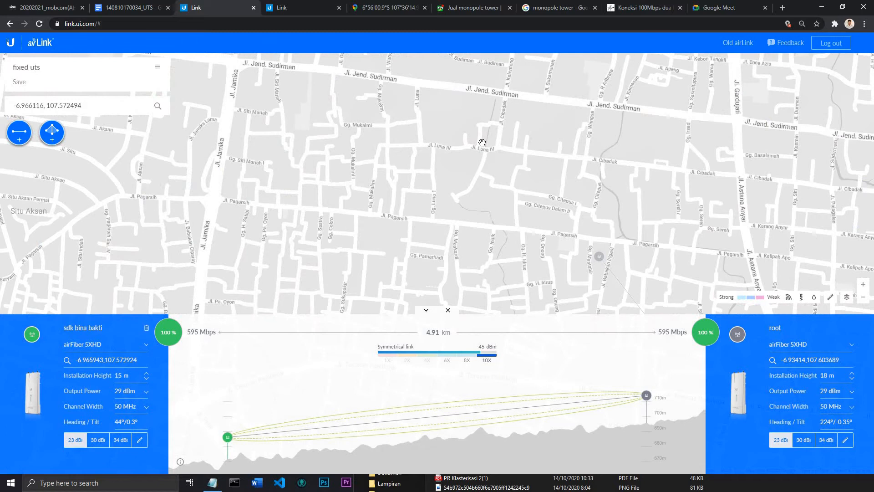
Step: Open the link between root and smpk gamaliel near Jl. Pagarsih and view the device models available for the smpk gamaliel station
left_click_drag(599, 256, 512, 217)
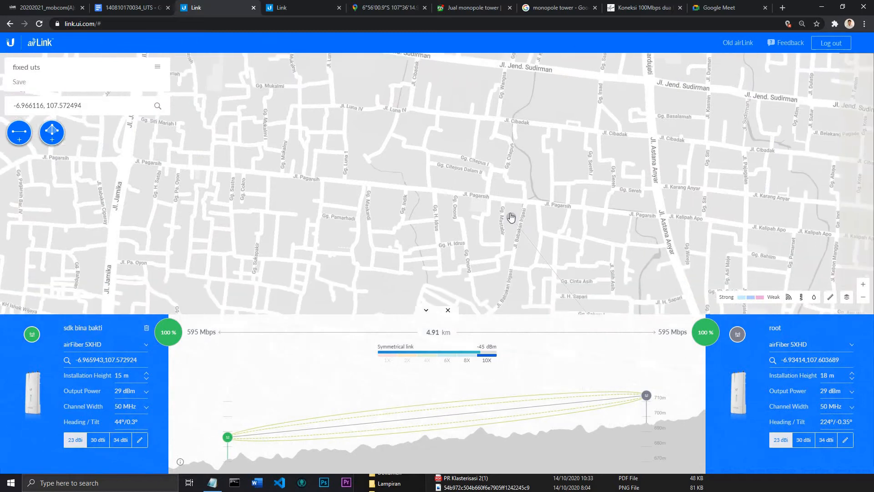
left_click(507, 216)
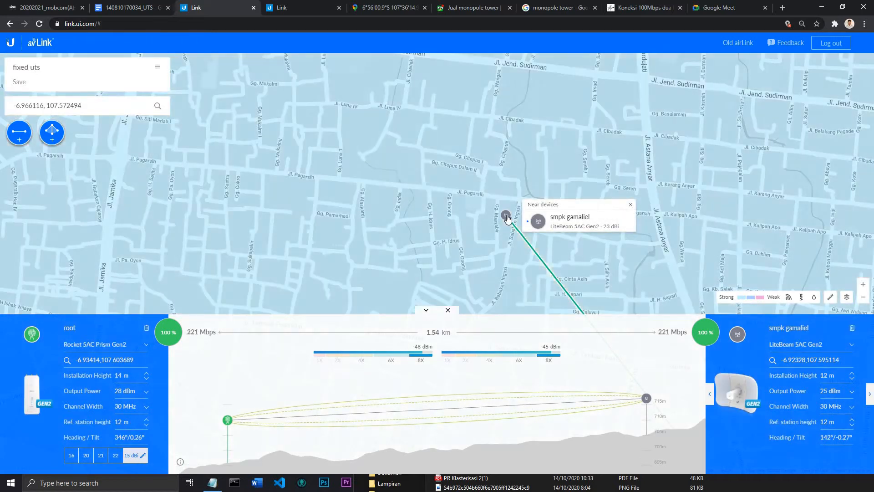
left_click(508, 217)
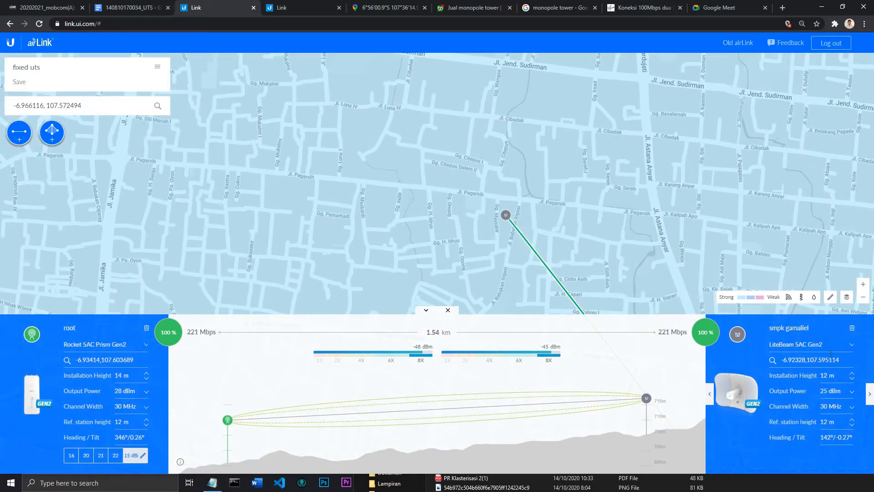
left_click(785, 346)
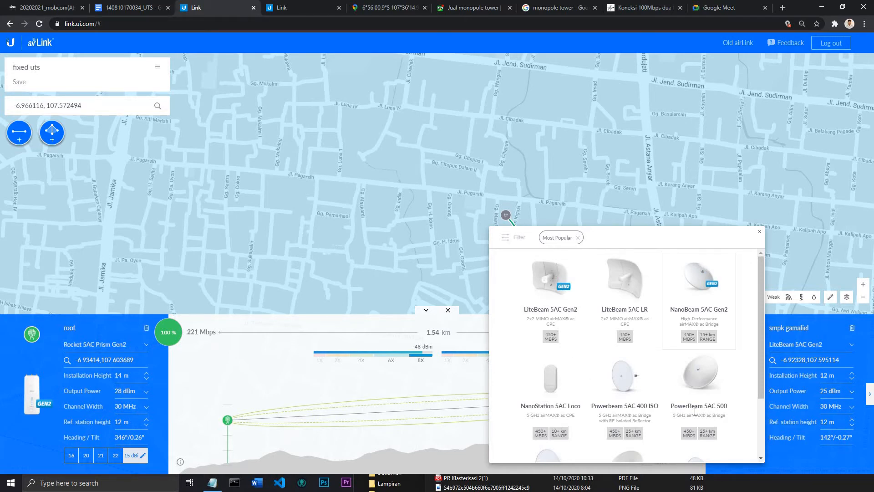
left_click(762, 337)
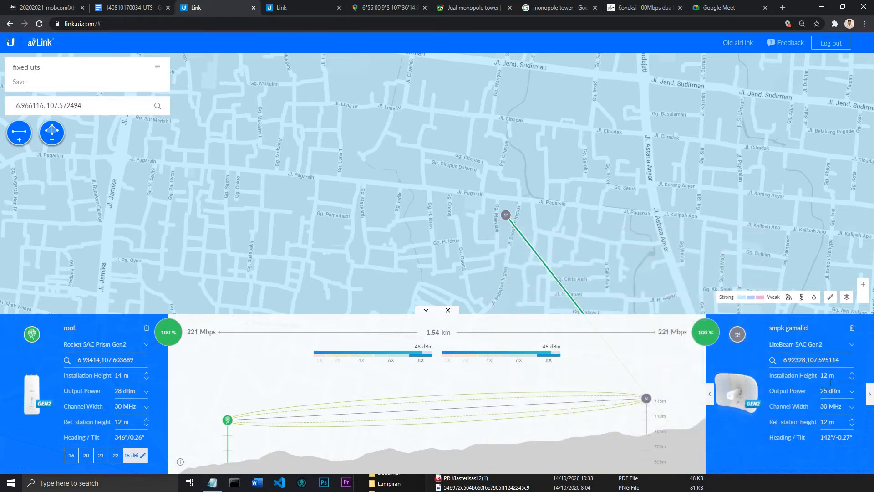
Step: Try a wider channel width on the smpk gamaliel station and return it to 30 MHz
left_click(773, 412)
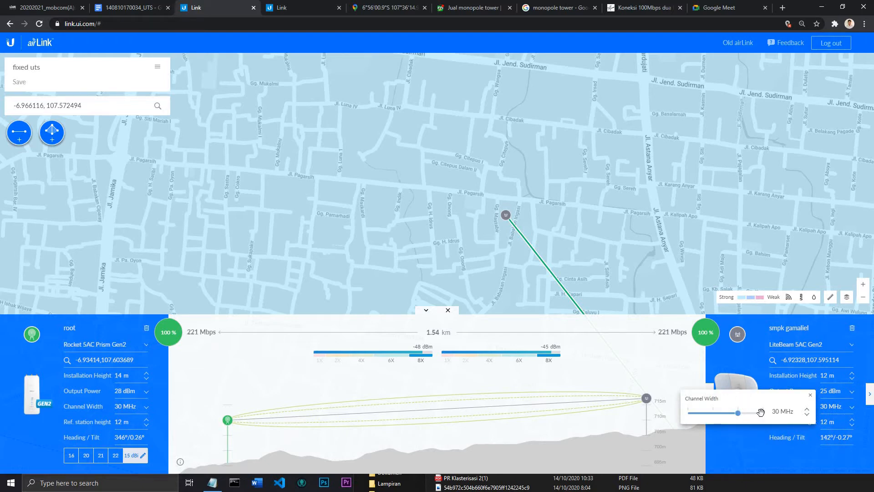
left_click(761, 412)
left_click(739, 412)
left_click(619, 250)
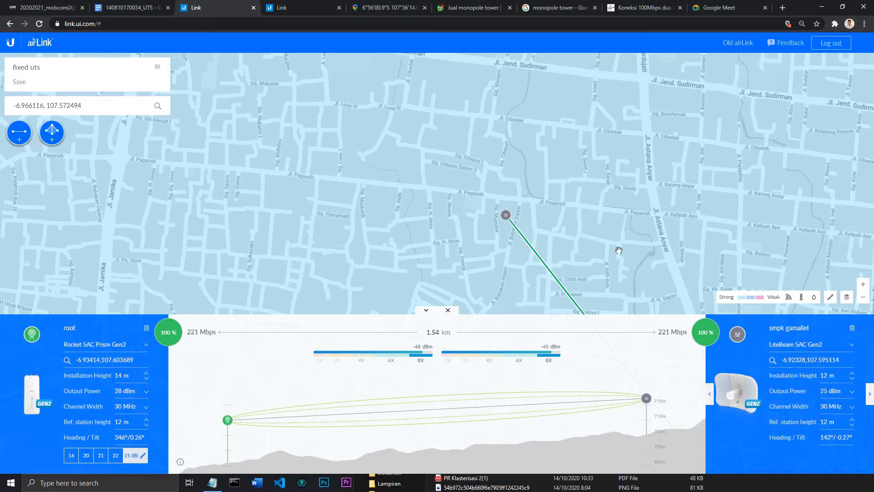
Step: Follow the root sector's coverage northeast on the map and open the link to the sma kartika xix station
left_click_drag(619, 250, 562, 164)
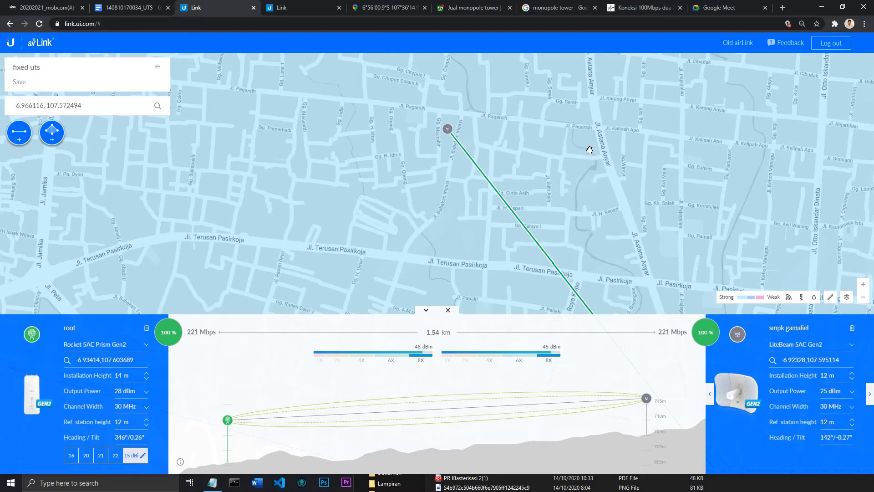
left_click_drag(590, 150, 471, 145)
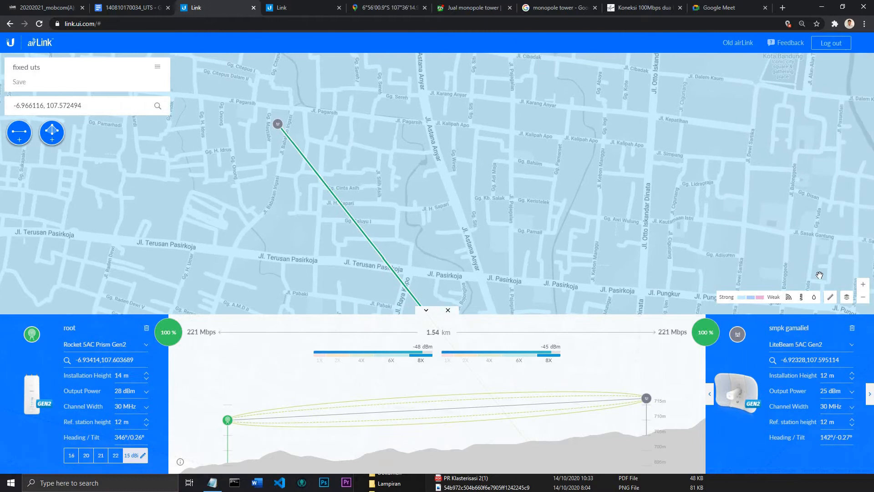
left_click(864, 298)
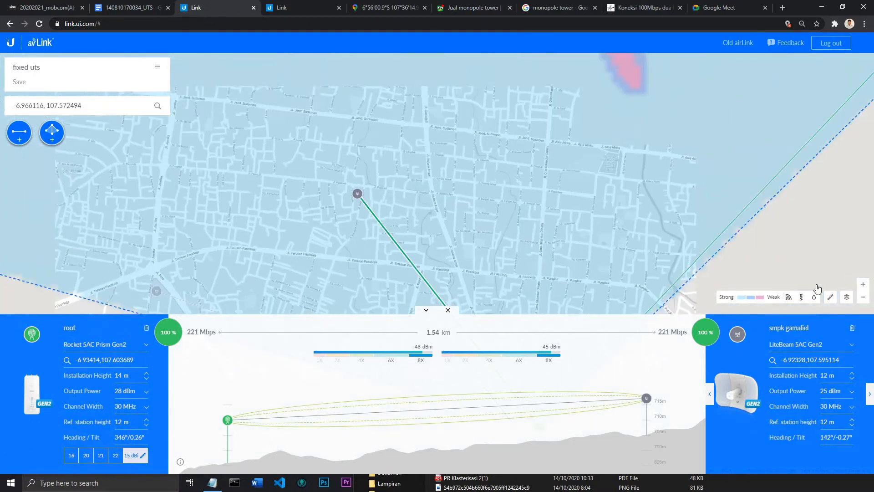
left_click(864, 298)
left_click_drag(606, 164, 557, 191)
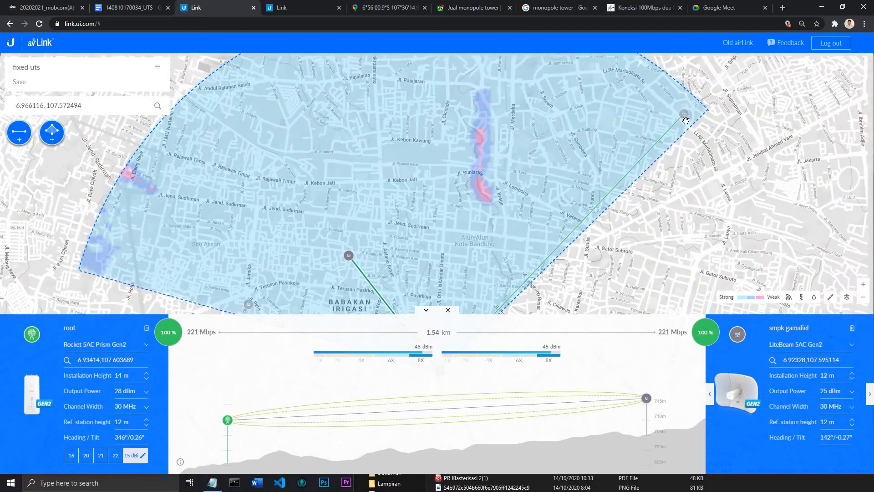
left_click(686, 117)
left_click(685, 117)
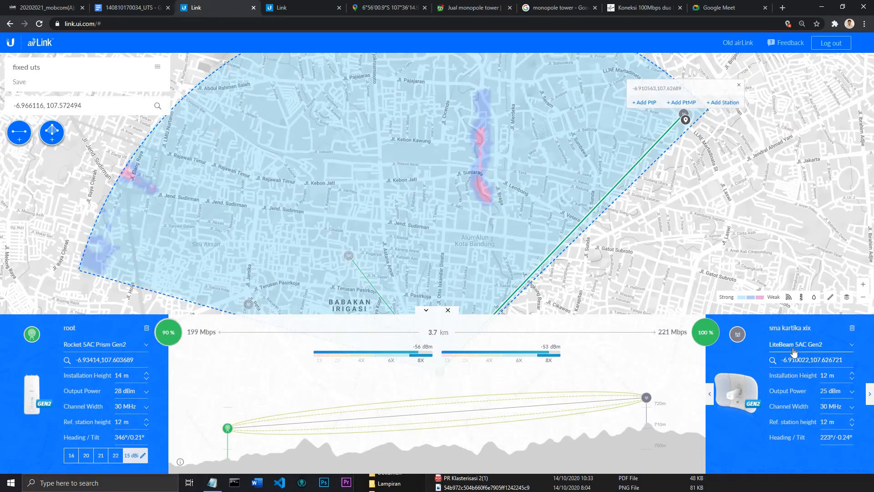
Step: Check the channel width of the sma kartika xix station and view the root sector's whole coverage area
left_click(836, 405)
left_click(835, 405)
scroll(615, 226, "down", 2)
left_click_drag(592, 250, 588, 246)
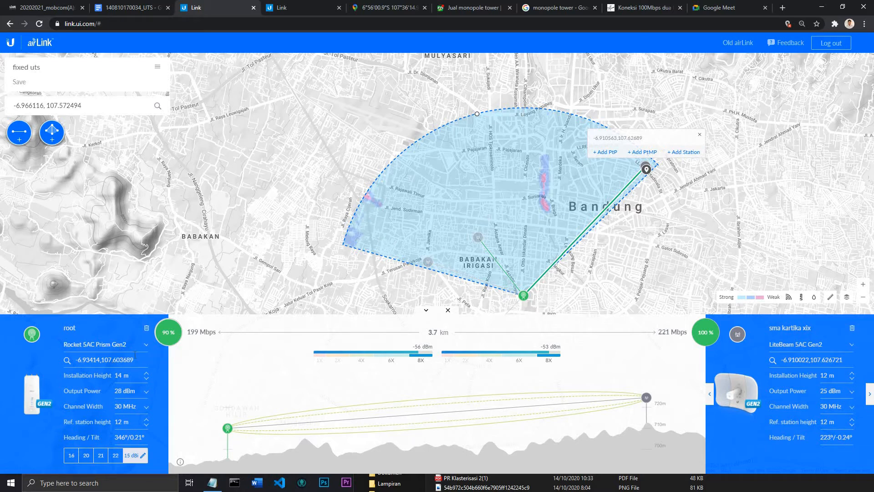
Step: Browse the 5 GHz device models for the root access point without the Most Popular filter, keeping the current model
left_click(117, 347)
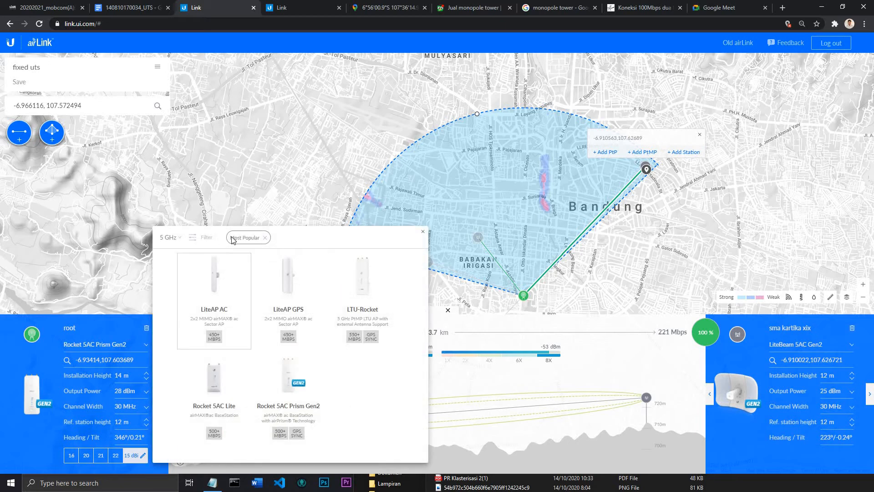
left_click(264, 238)
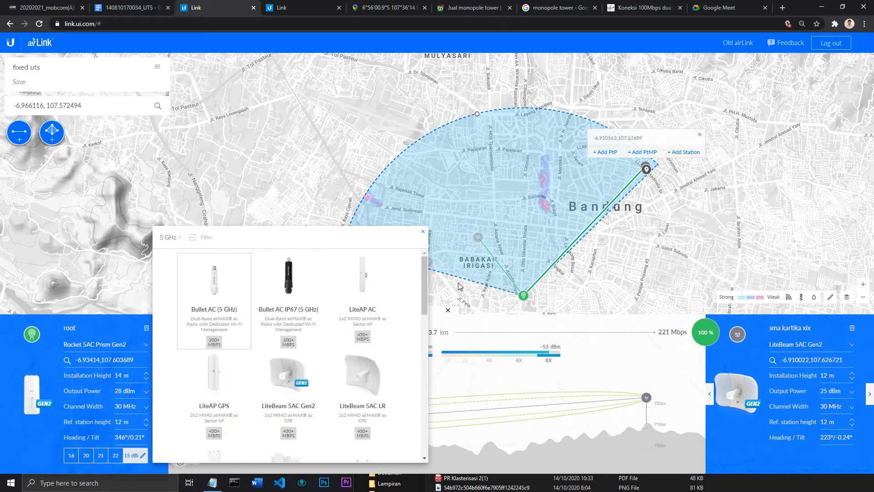
left_click(423, 234)
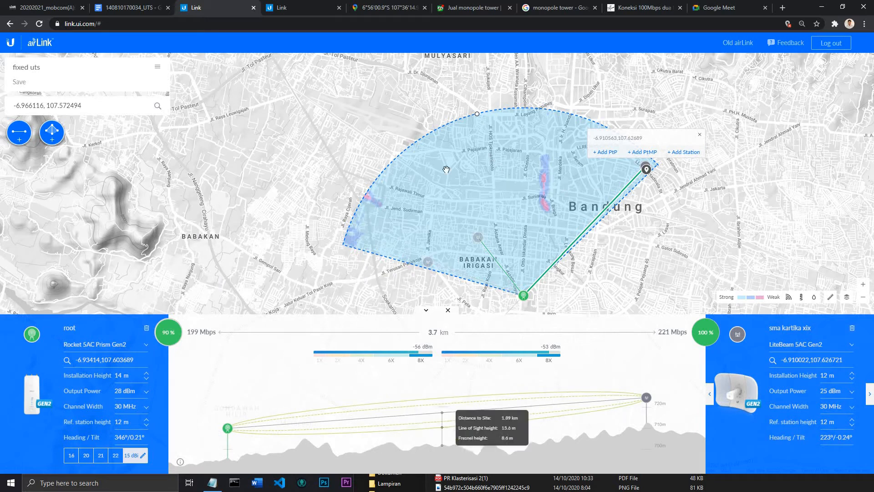
Step: Try an installation height of 12 m for the root access point and return it to 14 m
left_click_drag(569, 245, 530, 199)
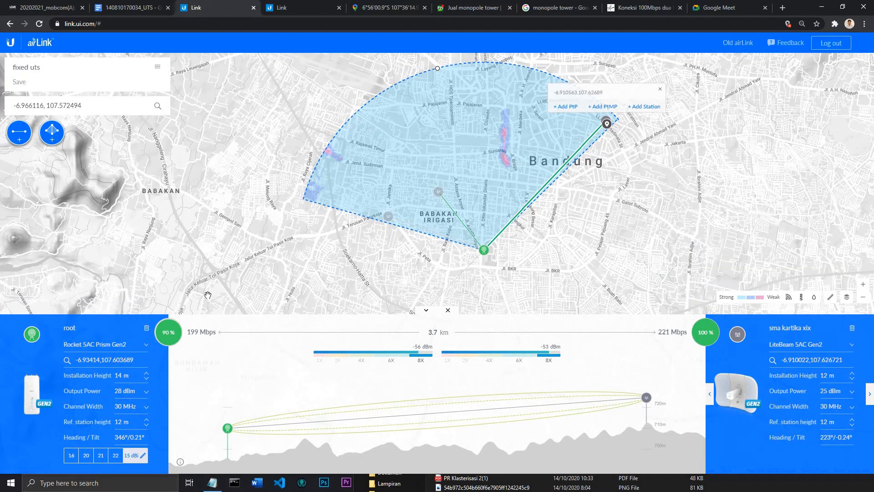
left_click(147, 379)
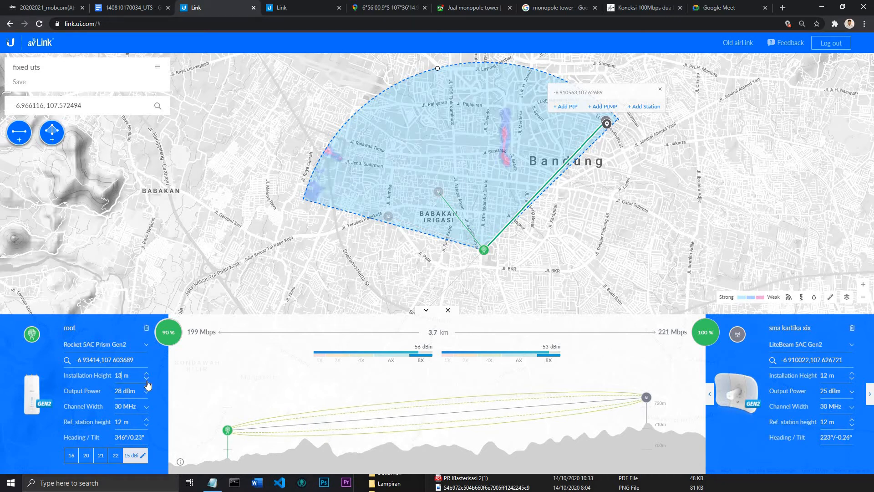
left_click(146, 378)
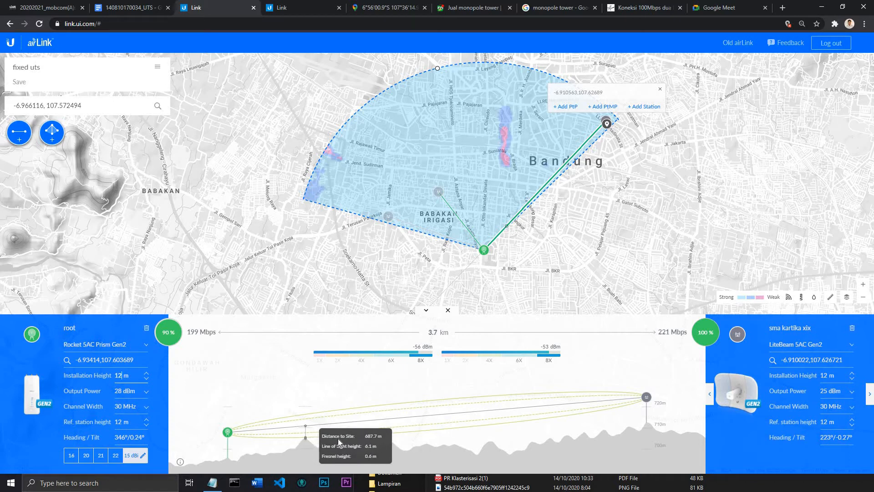
left_click(147, 373)
left_click(147, 373)
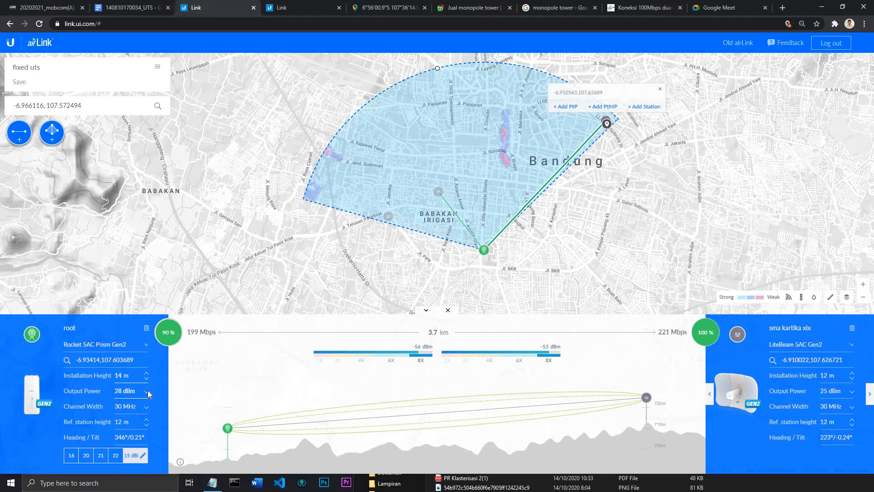
Step: Check the output power and EIRP of the root access point
left_click(147, 391)
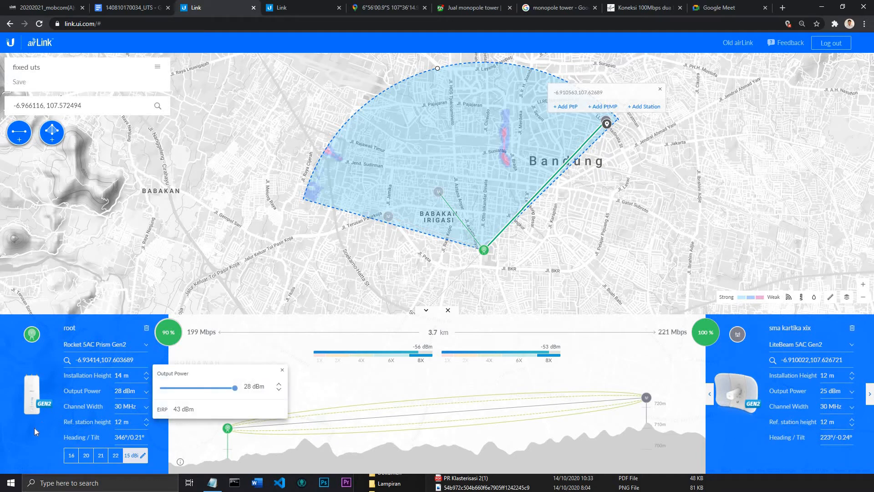
left_click(34, 428)
left_click(126, 392)
Step: Set the channel width of the root Rocket 5AC Prism Gen2 access point to 40 MHz
left_click(132, 407)
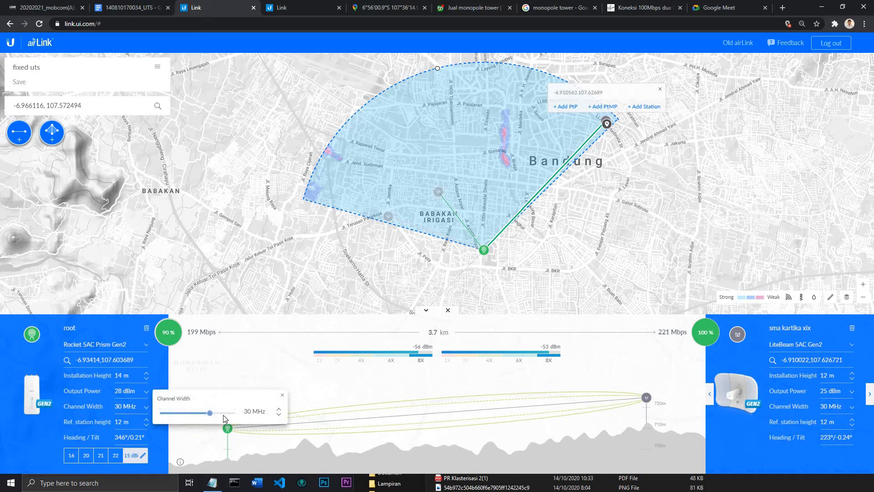
left_click(236, 413)
left_click(127, 448)
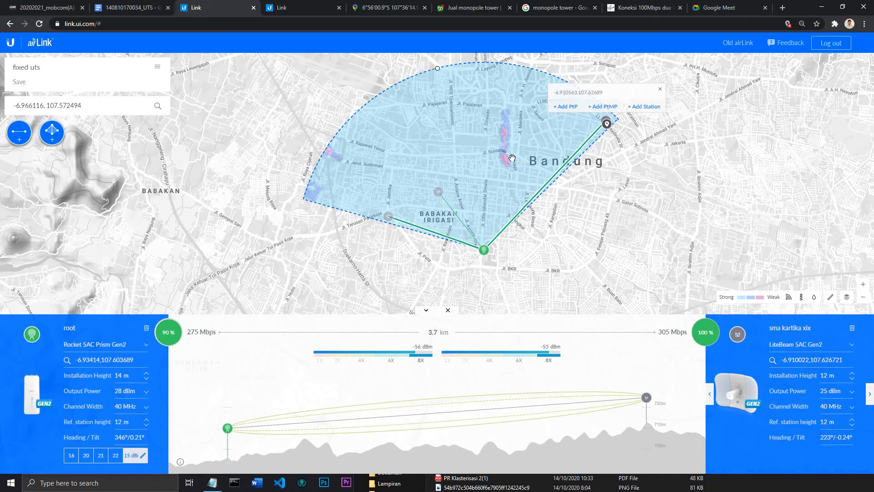
Step: Identify the devices at the home, smpk gamaliel and sma kartika xix sites on the coverage map
left_click(389, 218)
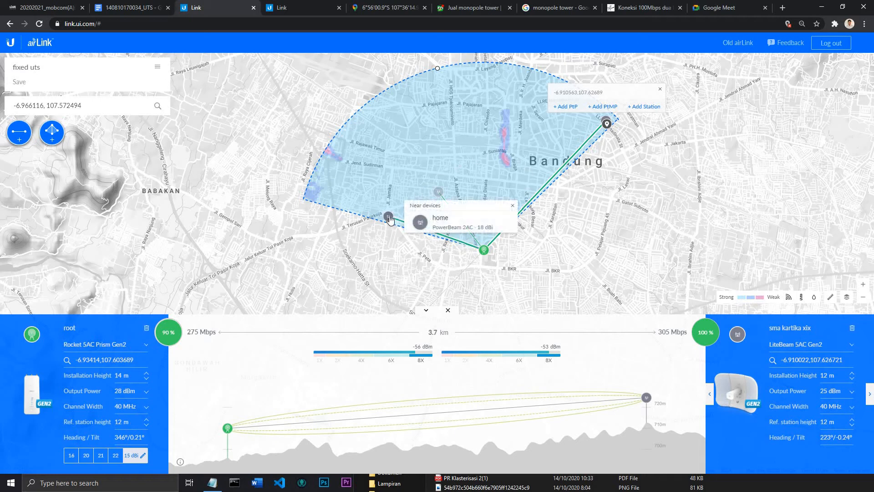
left_click(437, 195)
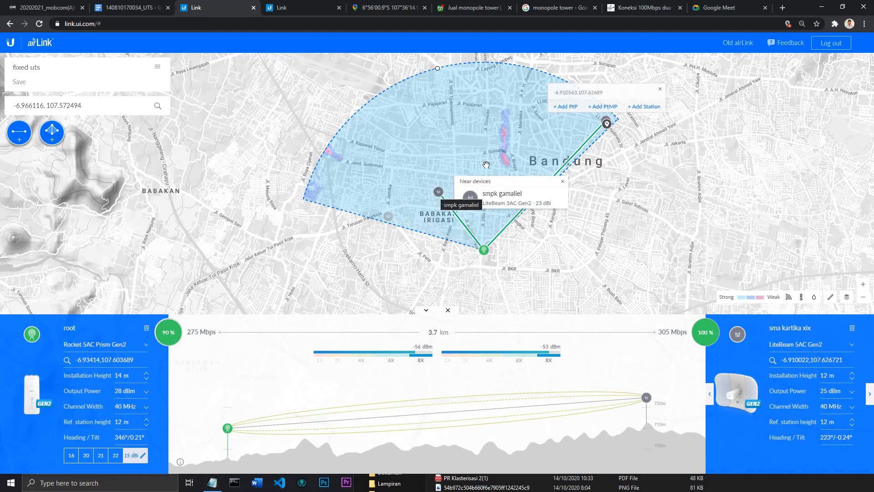
left_click(609, 121)
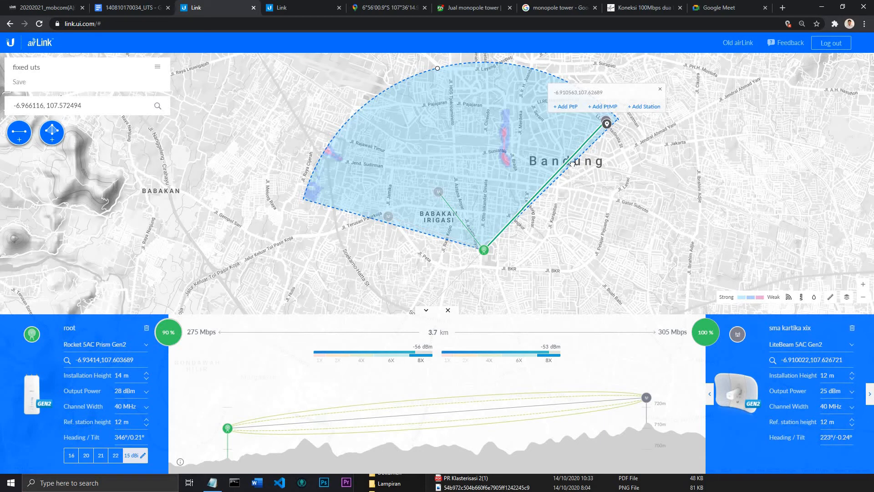
Step: Open the point-to-point link between the root and home sites to view its PowerBeam 2AC settings
left_click_drag(573, 164, 604, 103)
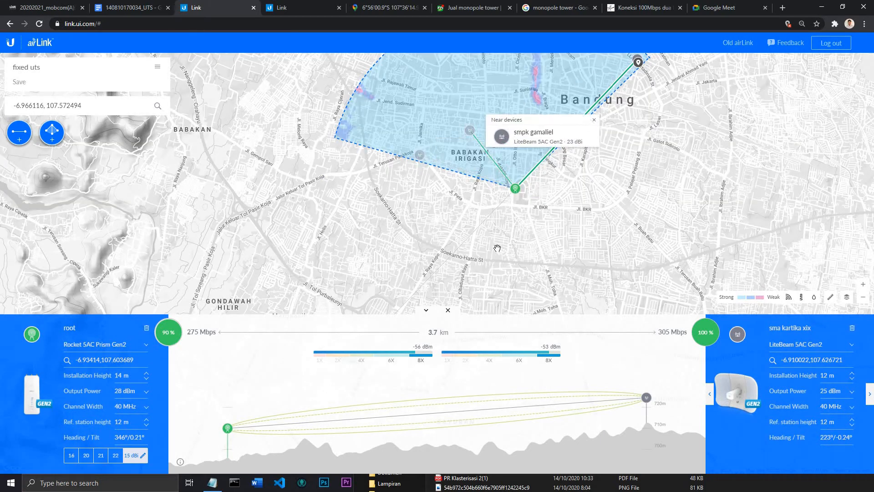
left_click(423, 159)
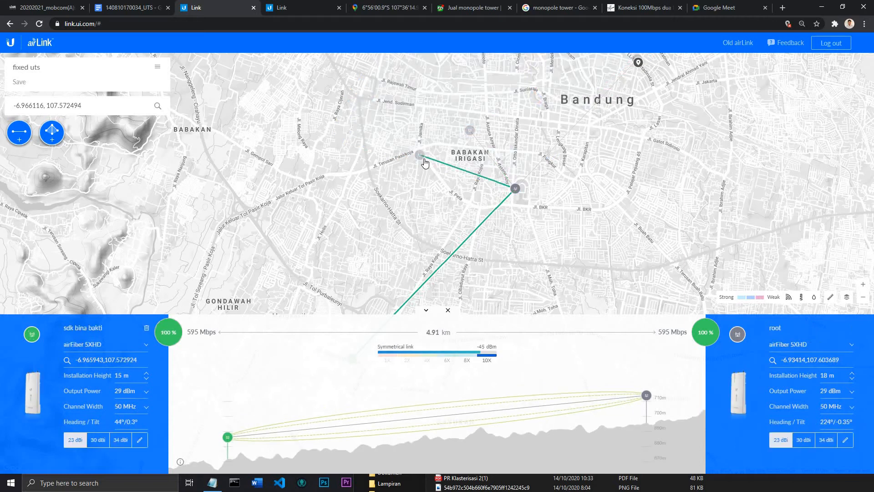
mouse_move(421, 157)
left_click(460, 160)
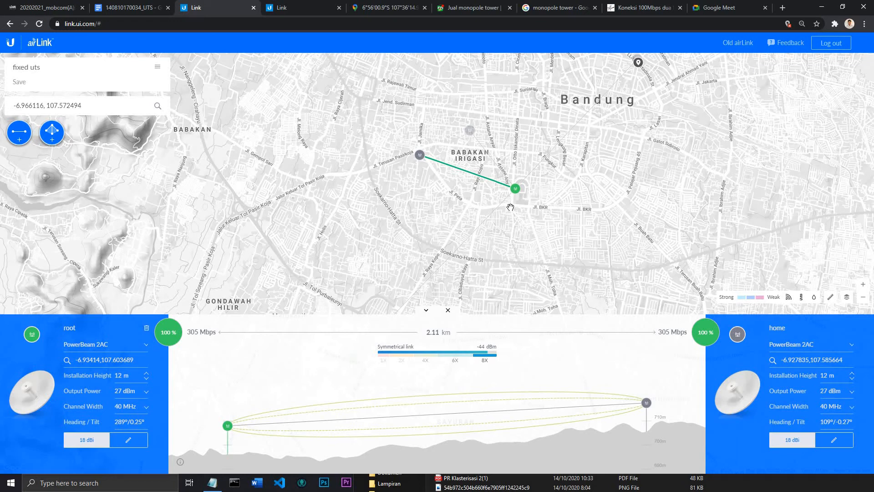
Step: Open the point-to-point link between the sdk bina bakti and root sites to view its airFiber 5XHD settings
left_click(491, 214)
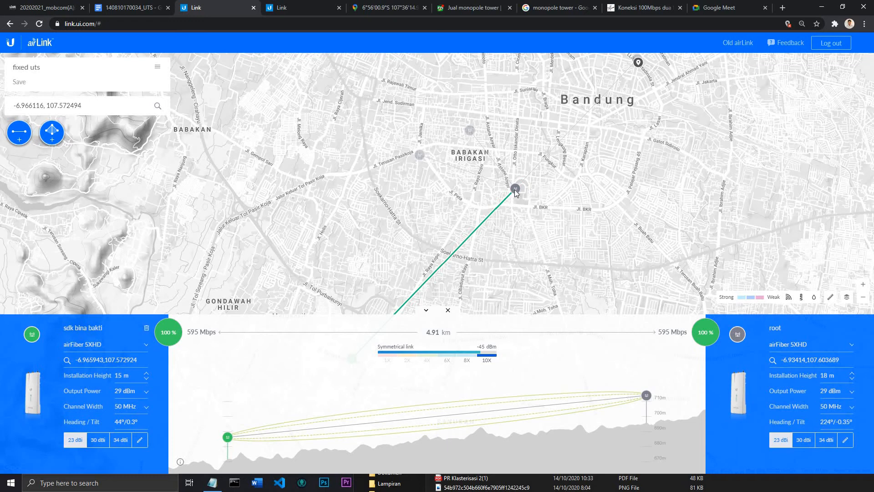
left_click_drag(396, 312, 435, 245)
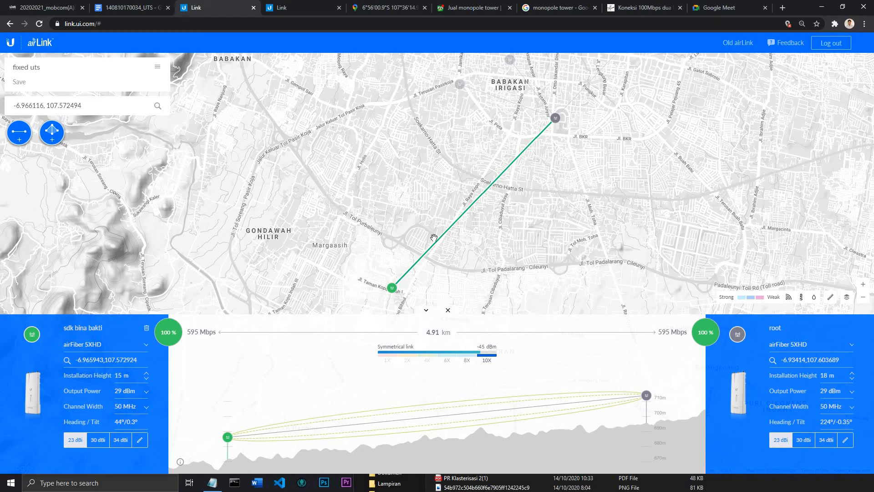
left_click_drag(604, 197, 513, 240)
left_click_drag(586, 193, 569, 234)
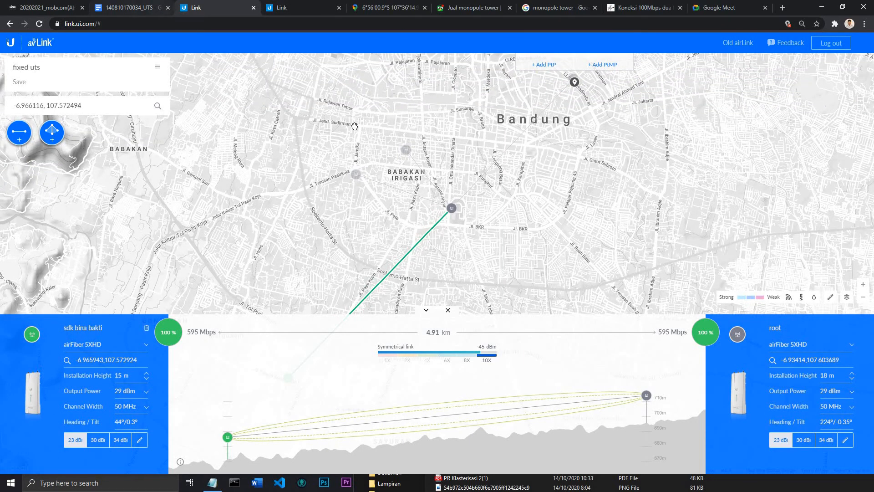
left_click_drag(323, 140, 291, 152)
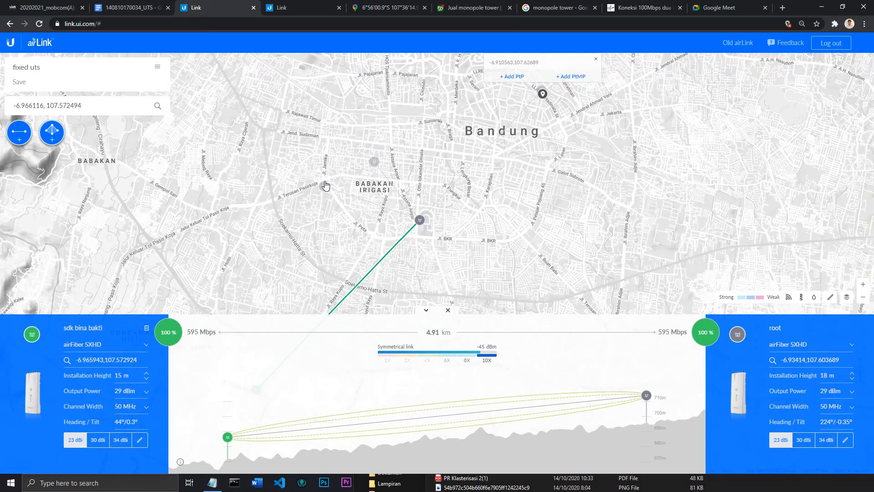
Step: List the devices installed at the root site and at the home site on the map
left_click(374, 161)
left_click_drag(461, 209, 479, 178)
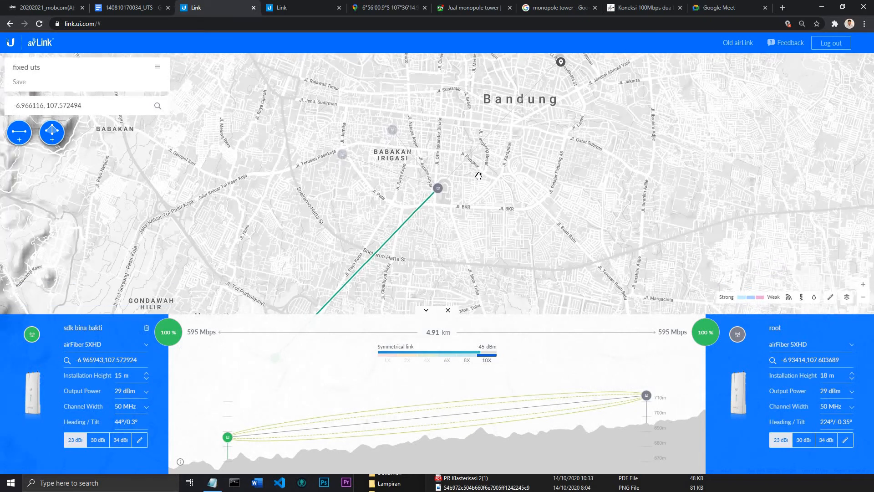
left_click_drag(440, 205, 462, 143)
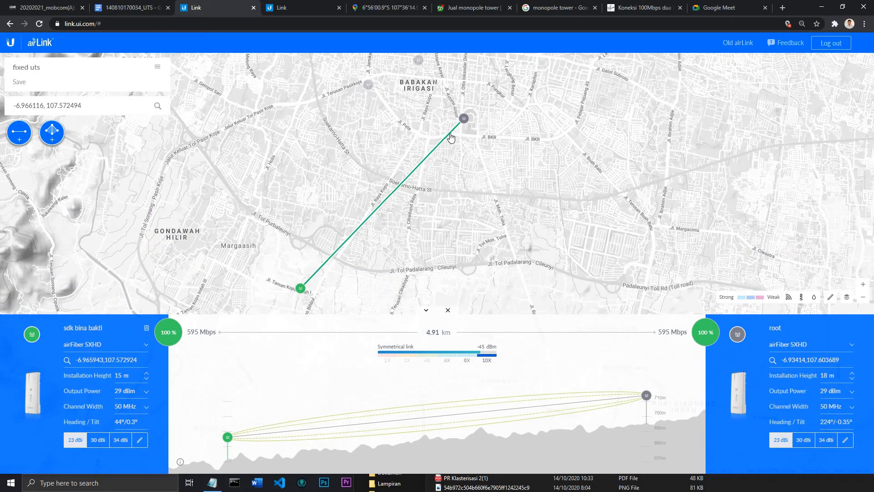
left_click(464, 118)
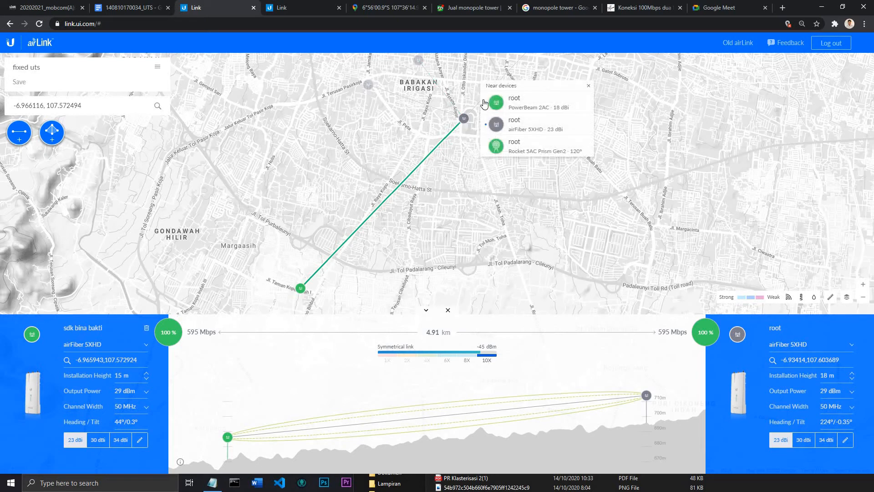
left_click_drag(465, 184, 444, 250)
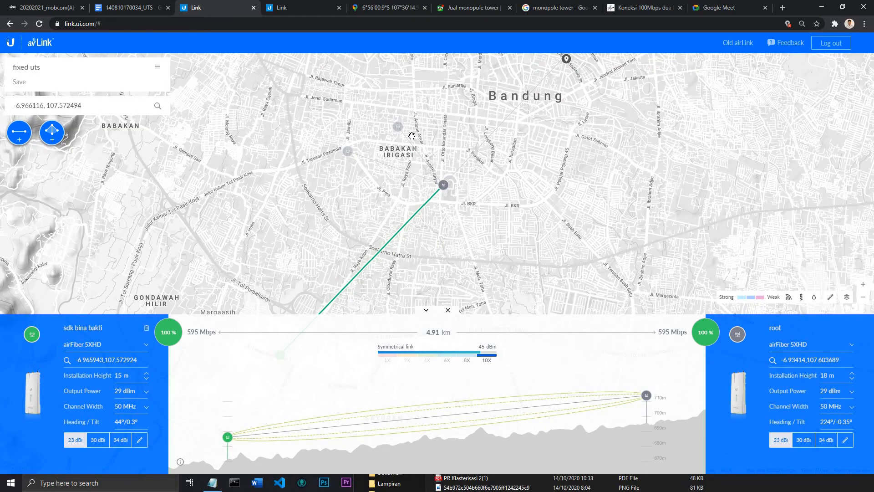
left_click(405, 173)
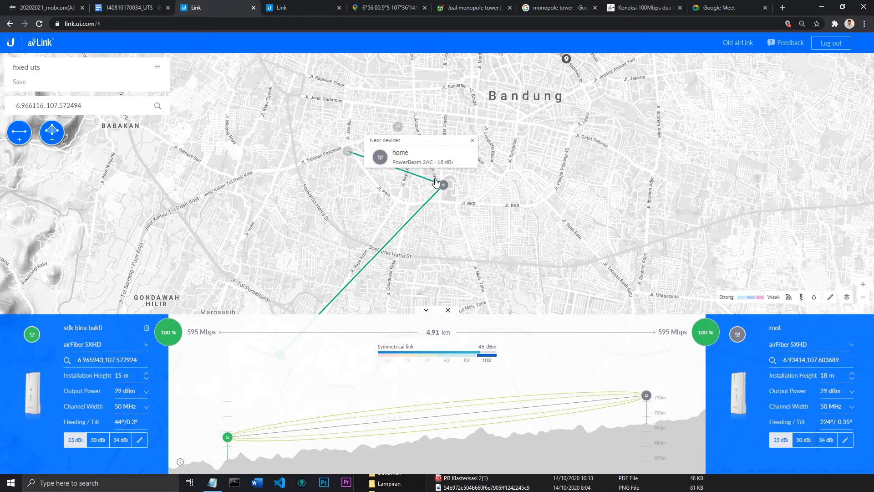
left_click_drag(499, 186, 475, 206)
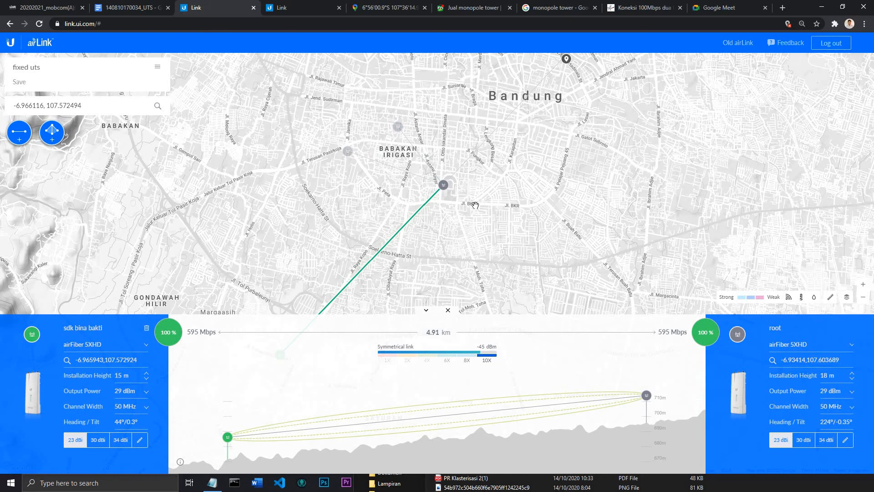
Step: Identify the device installed at the sdk bina bakti site on the map
left_click(374, 153)
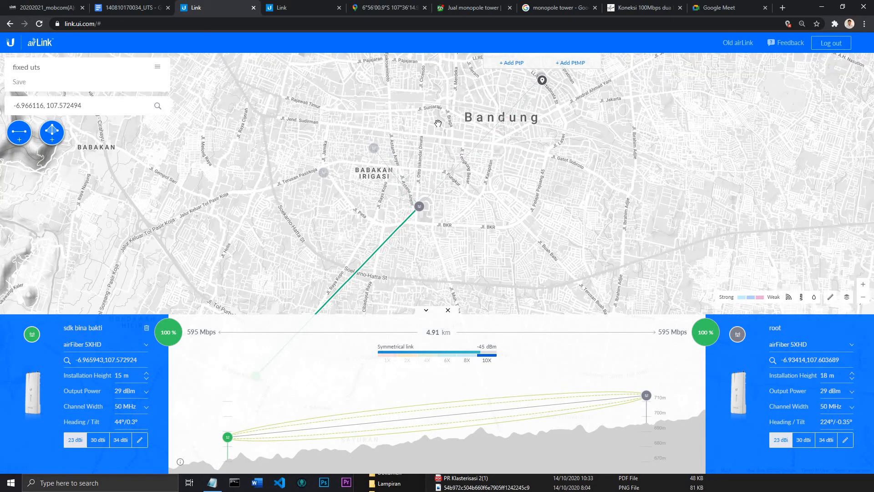
scroll(475, 208, "down", 2)
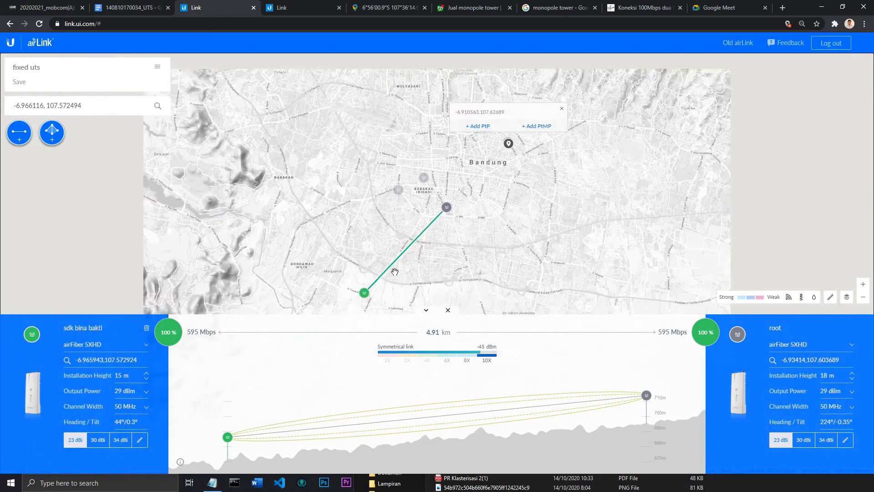
left_click(366, 296)
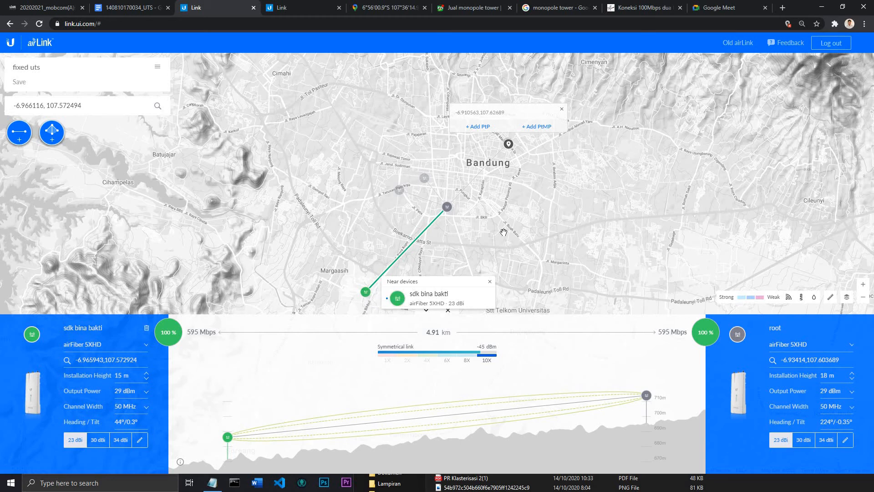
scroll(484, 214, "up", 3)
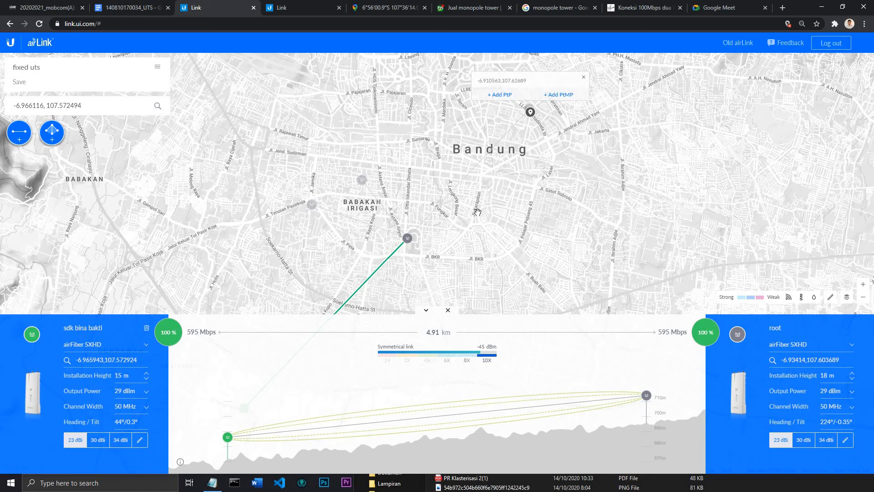
left_click_drag(453, 231, 477, 213)
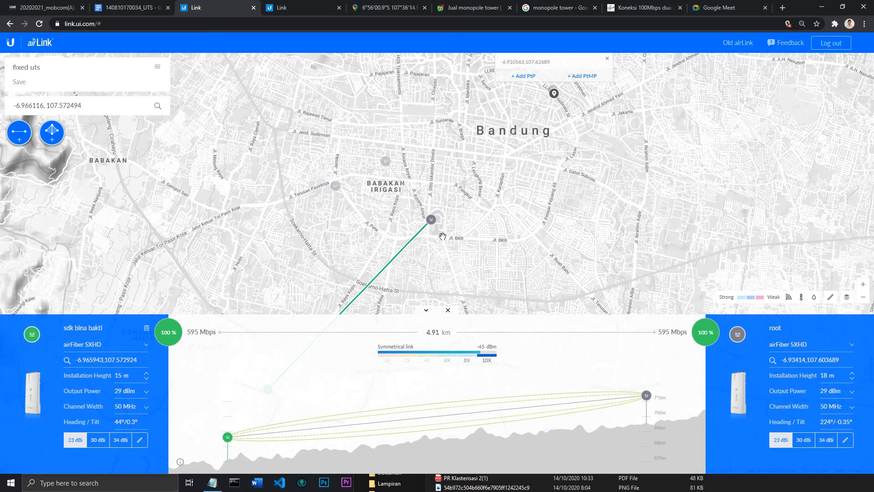
mouse_move(443, 236)
left_mouse_down()
mouse_move(467, 201)
mouse_move(478, 201)
mouse_move(494, 114)
left_mouse_up()
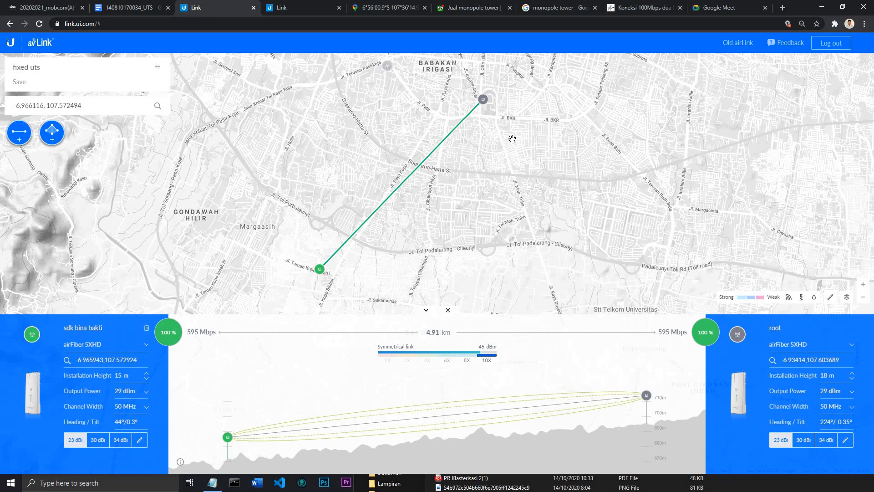
left_click_drag(512, 139, 473, 205)
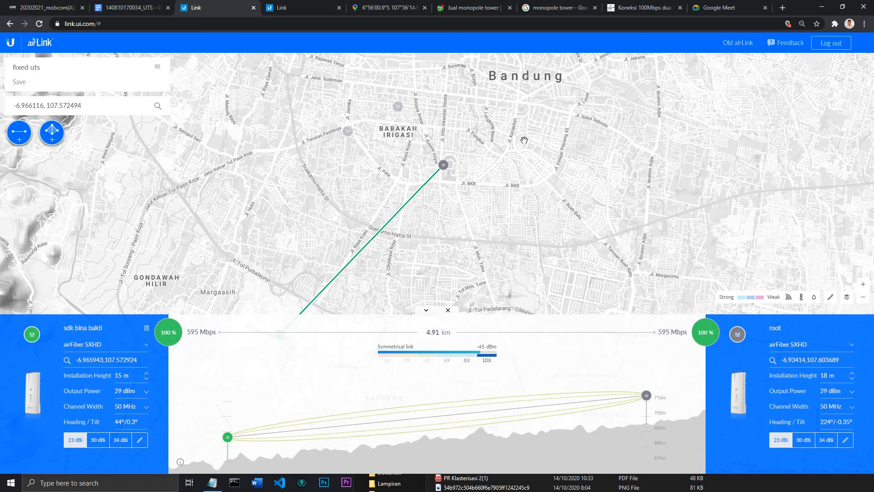
left_click_drag(524, 141, 523, 185)
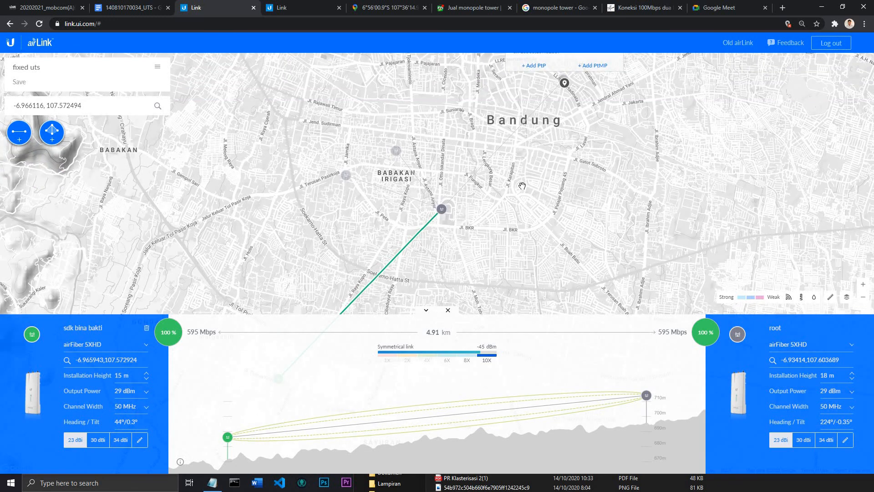